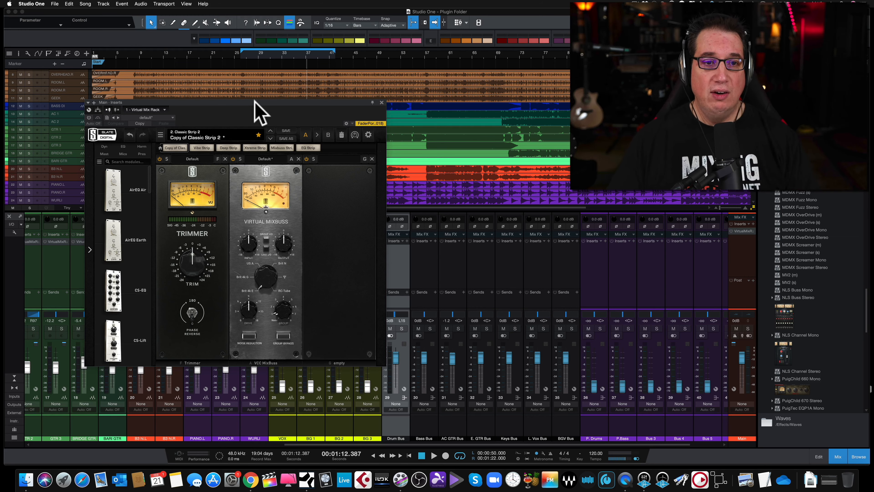
drag(255, 101, 262, 97)
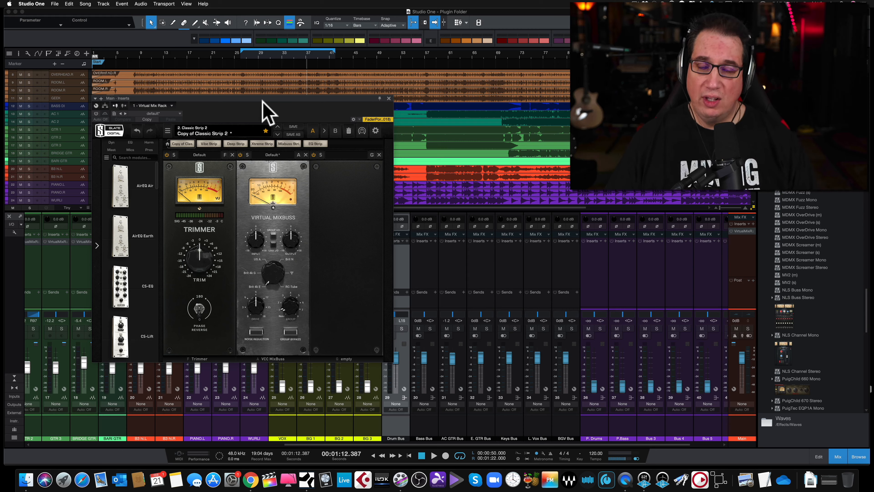
drag(263, 99, 265, 96)
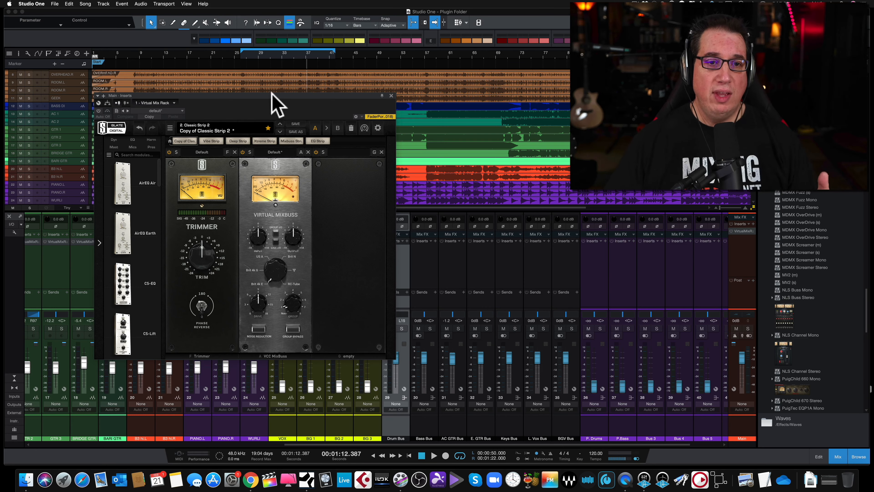
drag(274, 95, 275, 93)
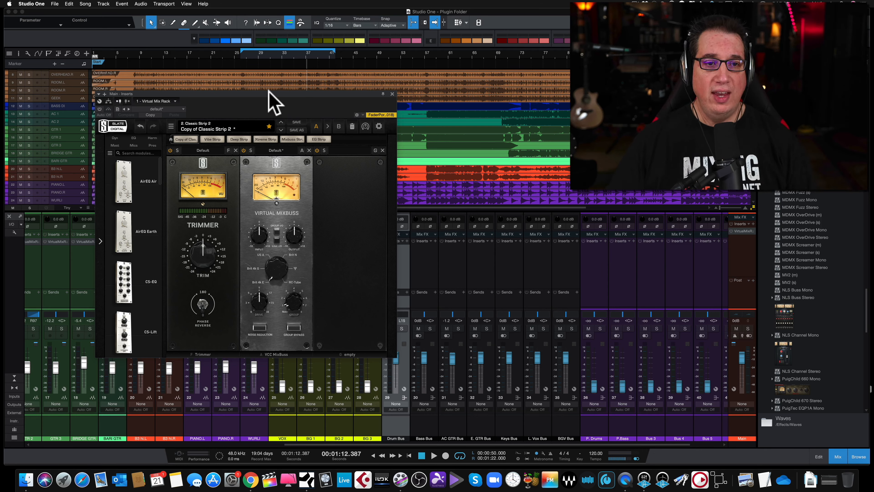
drag(270, 94, 271, 97)
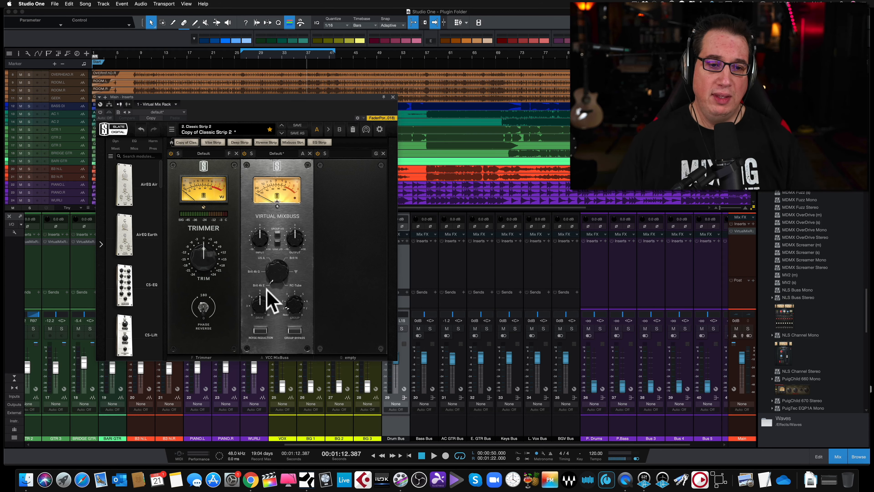
- Step the Virtual Mixbuss console selector through its available models and return it to Brit 4K E
click(274, 272)
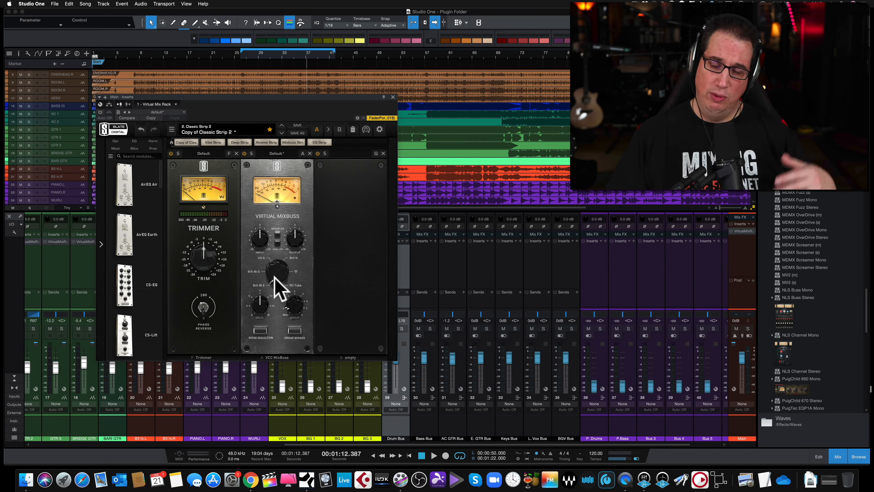
drag(273, 283, 278, 272)
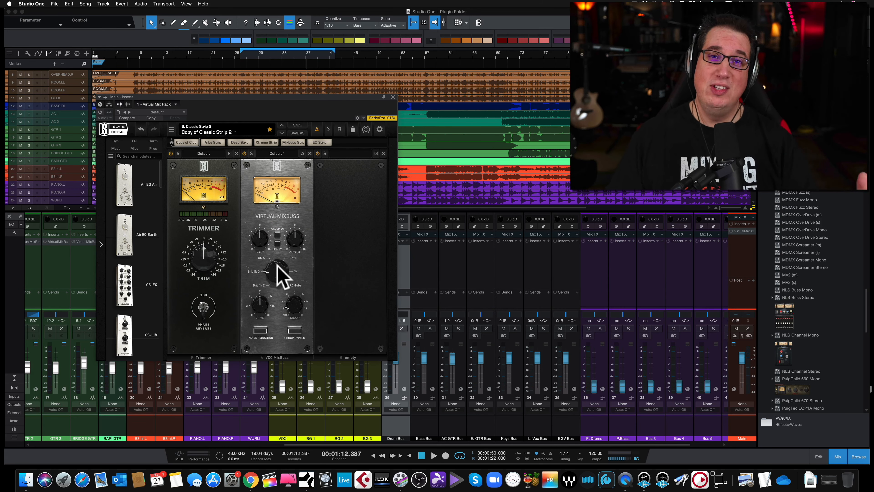
drag(276, 267, 280, 255)
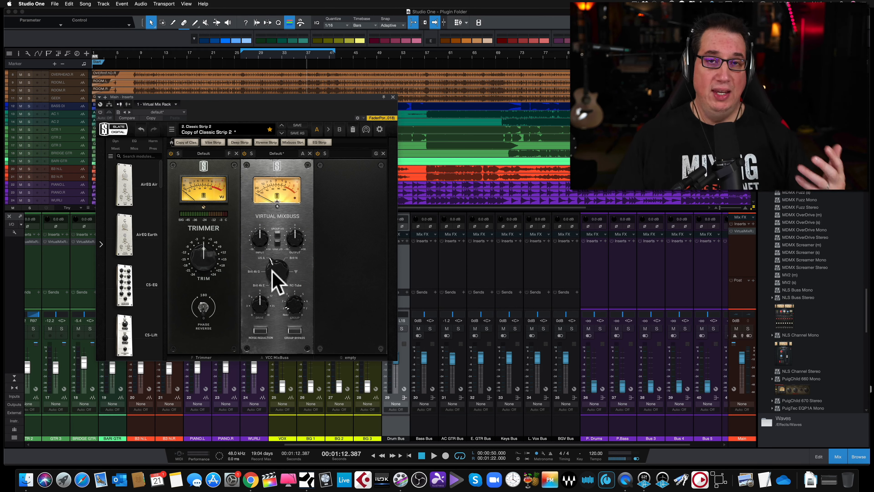
drag(274, 264, 278, 264)
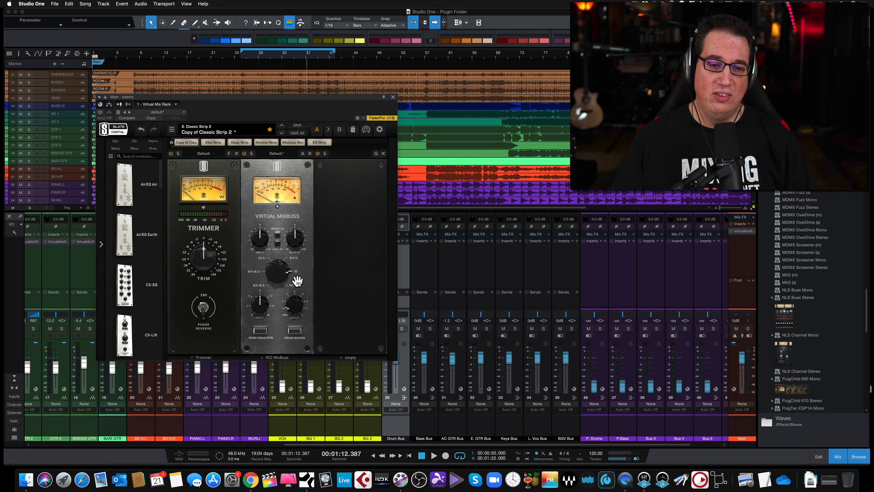
drag(277, 271, 277, 258)
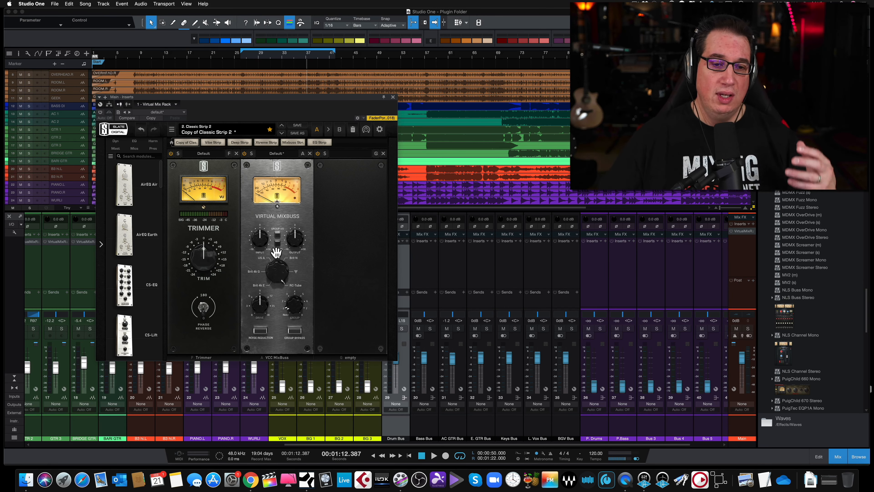
drag(275, 255, 277, 332)
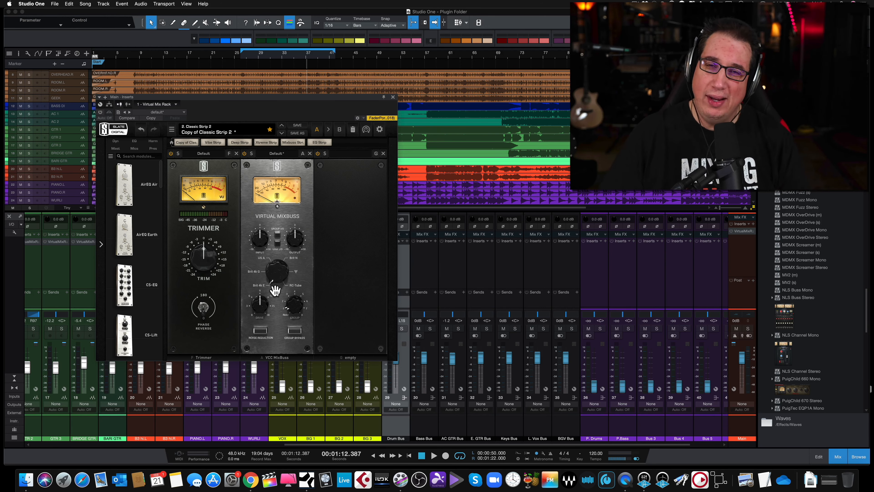
click(273, 270)
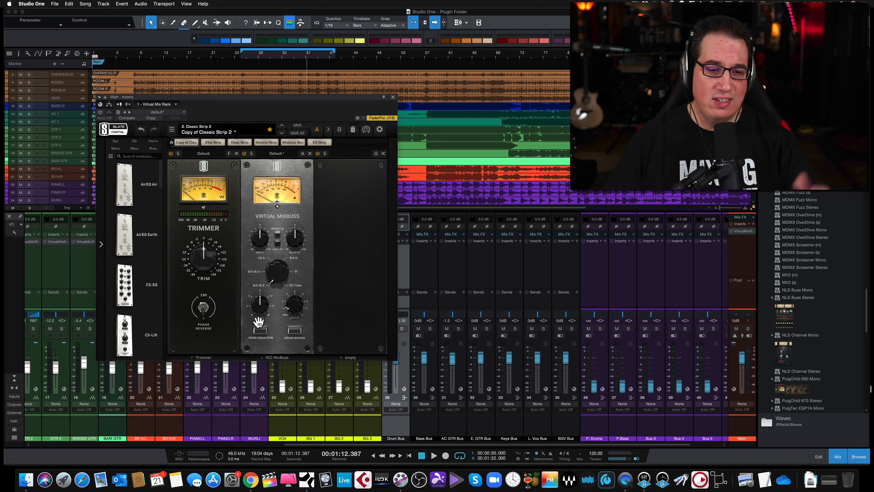
- Turn up the drive knob slightly on the Main channel's Virtual Mixbuss module and try the group selector
mouse_move(260, 301)
mouse_down()
mouse_move(262, 285)
mouse_move(249, 314)
mouse_move(254, 284)
mouse_move(254, 304)
mouse_up()
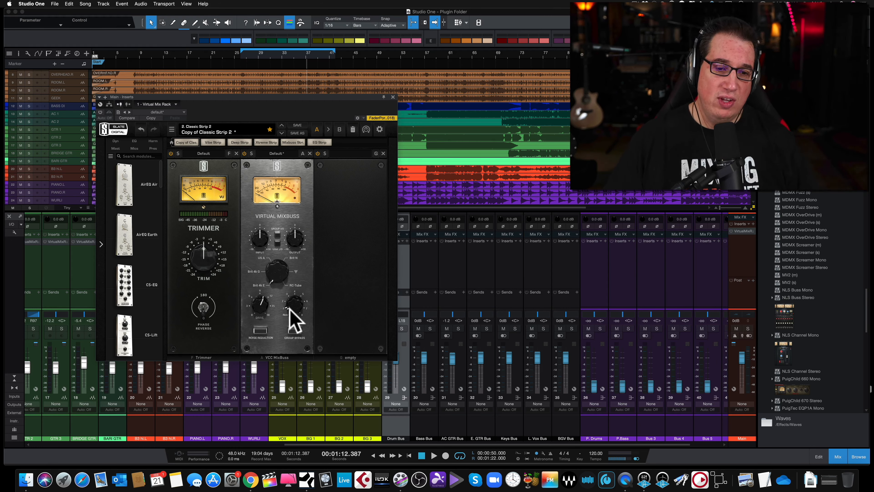
drag(289, 305, 288, 315)
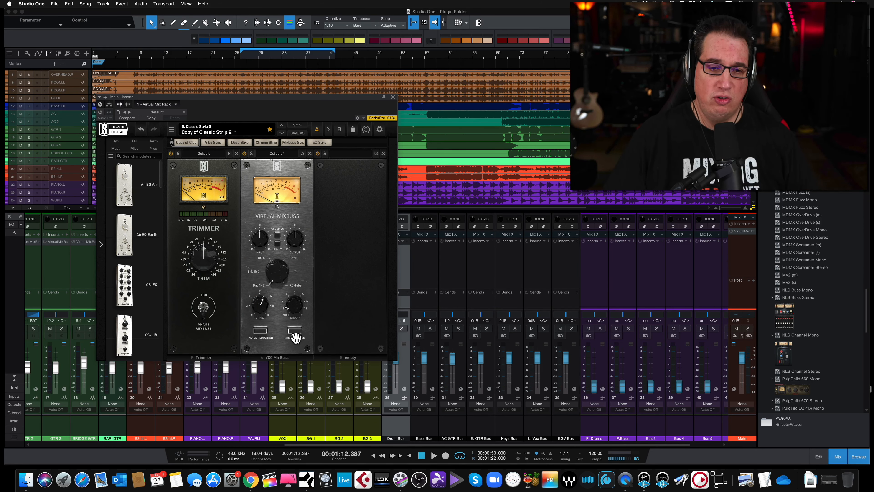
click(285, 97)
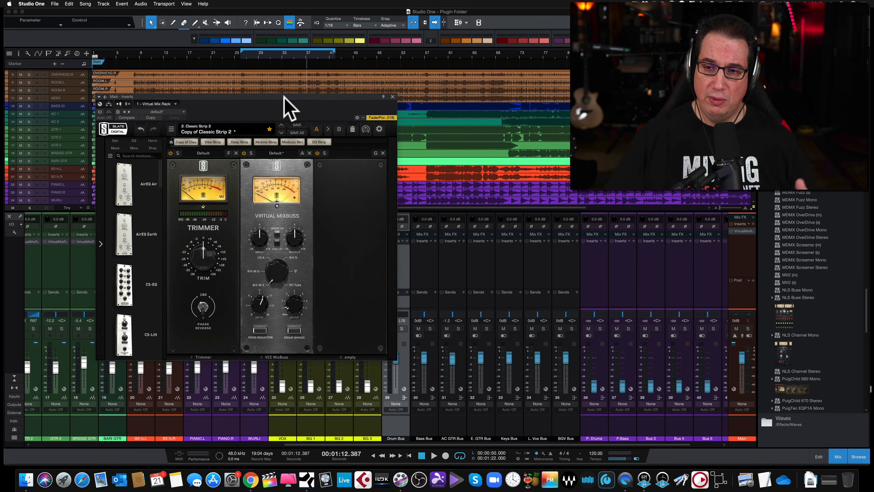
drag(277, 96, 274, 93)
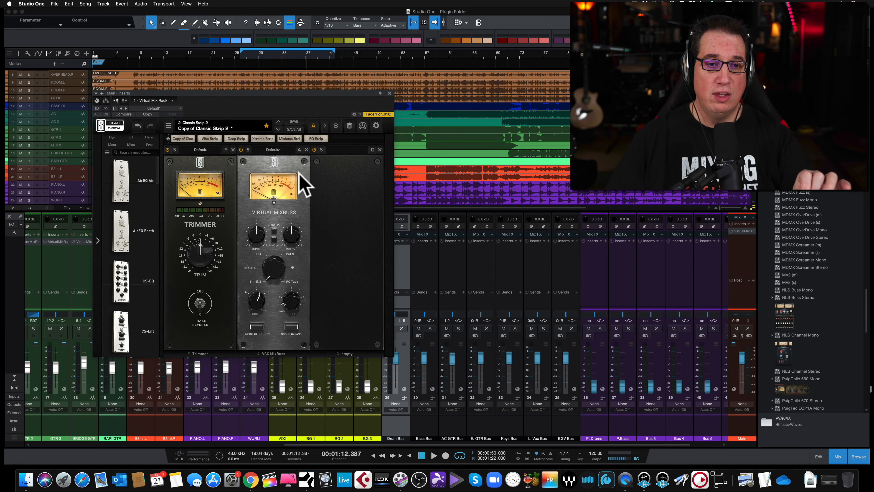
- Close the Main channel's plug-in window and open the Virtual Mix Rack on the KICK in channel
click(389, 92)
drag(396, 444, 108, 443)
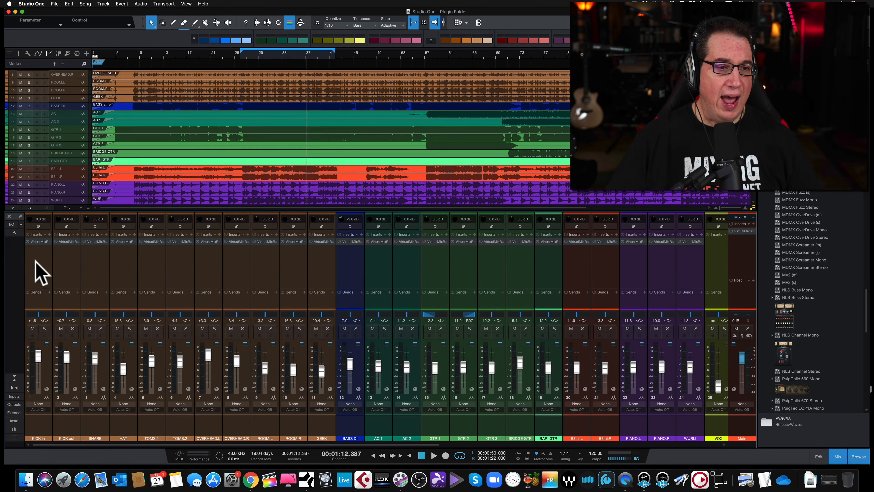
click(38, 252)
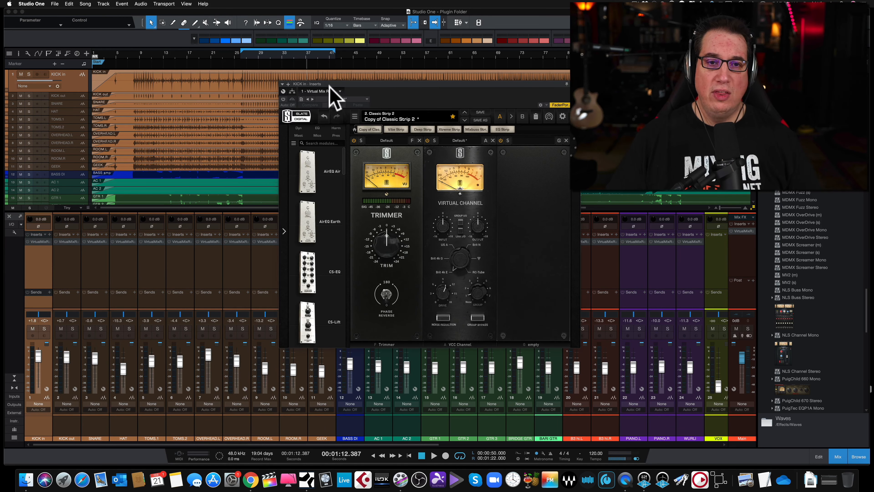
drag(328, 91, 195, 119)
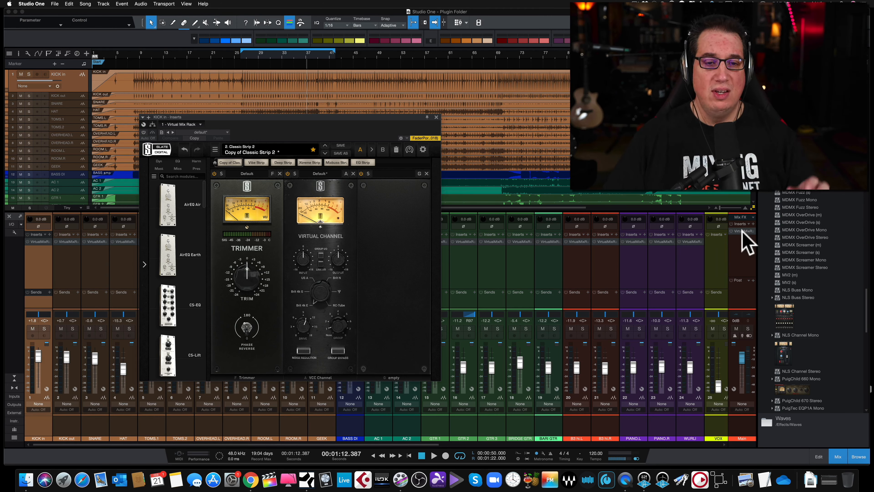
- Reopen the Main channel's Virtual Mix Rack beside the KICK in rack to compare Virtual Mixbuss with Virtual Channel
drag(408, 119, 286, 103)
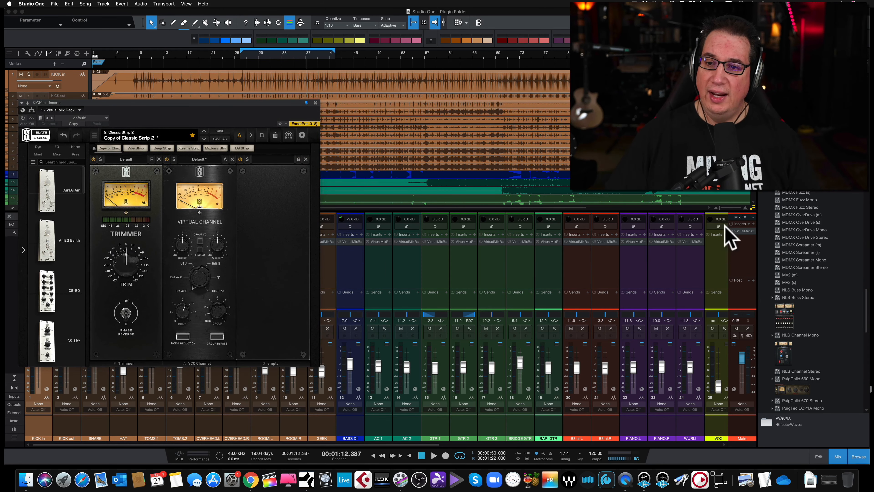
click(742, 231)
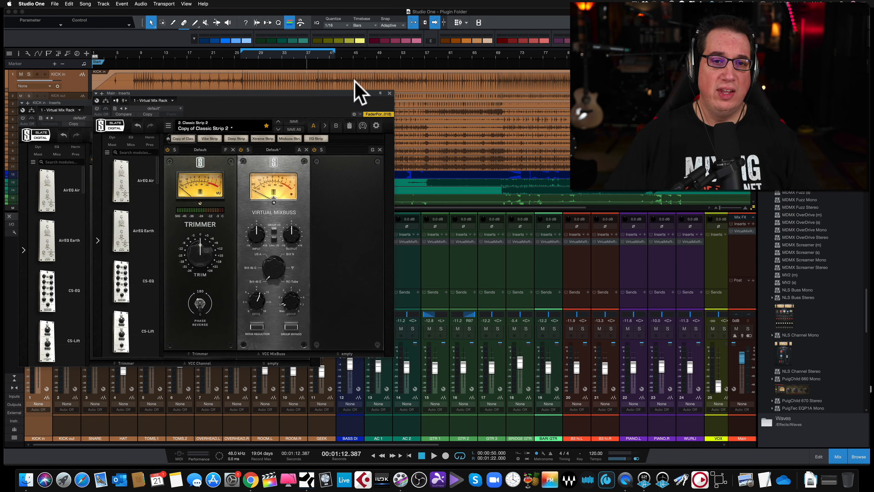
drag(321, 93, 468, 111)
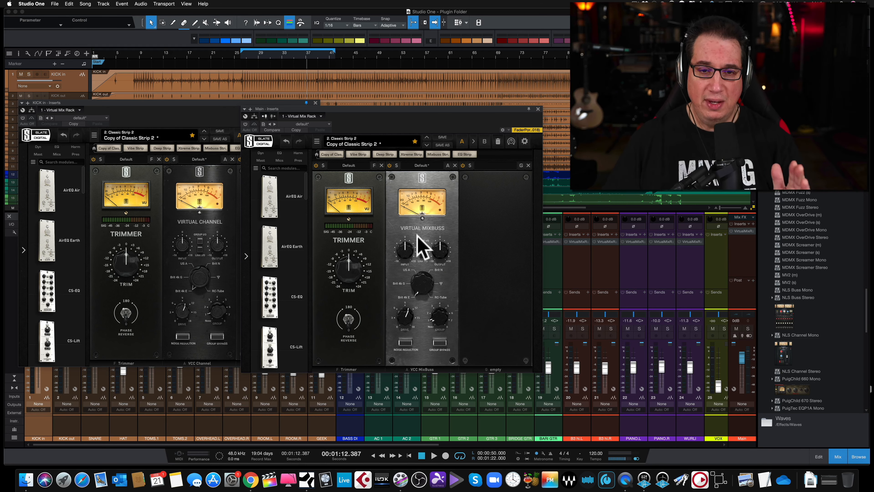
- Close the Main and KICK in Virtual Mix Rack windows, checking the Virtual Channel controls in between
click(538, 109)
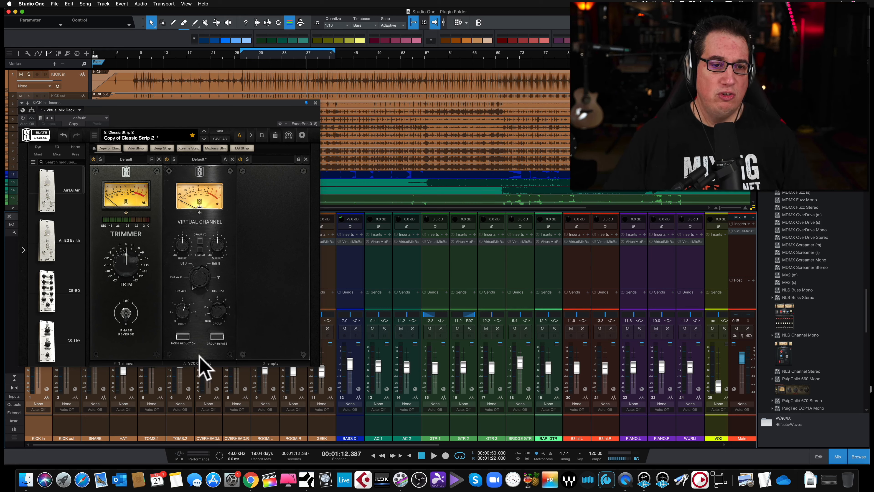
click(216, 334)
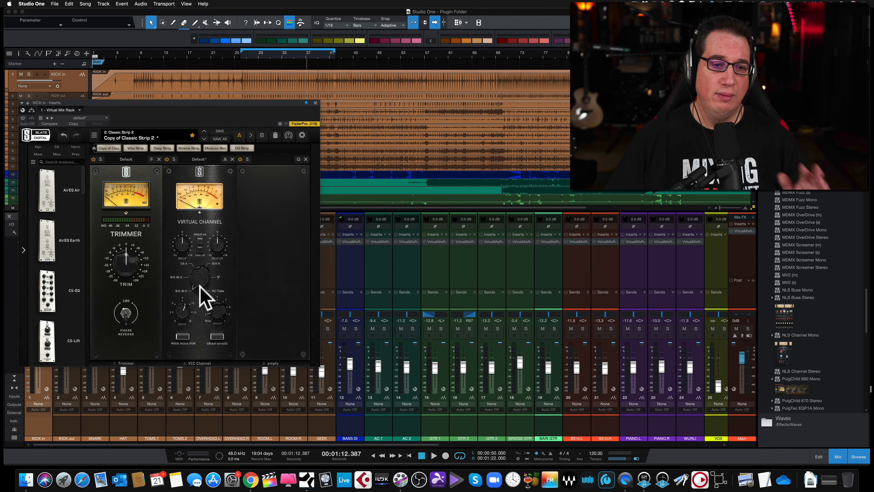
click(315, 102)
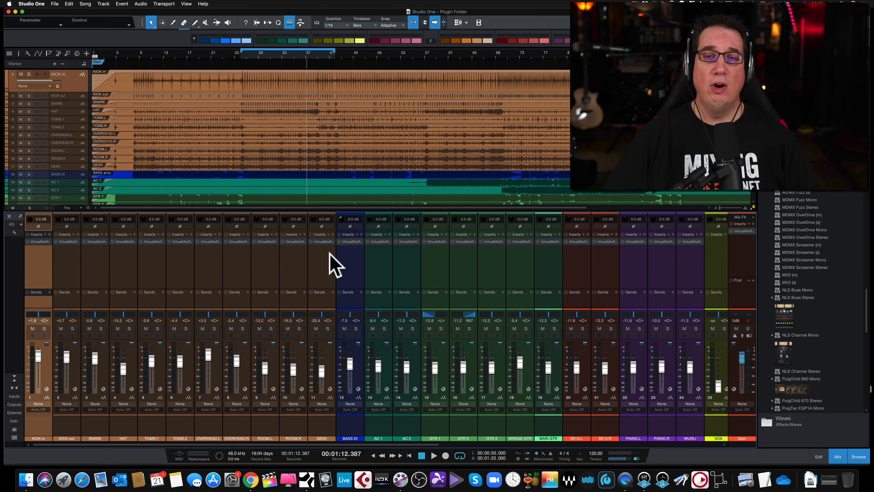
- Examine the mixer layout: the buses from Drum Bus through BGV Bus, the Main channel and the individual track channels
drag(335, 445, 614, 420)
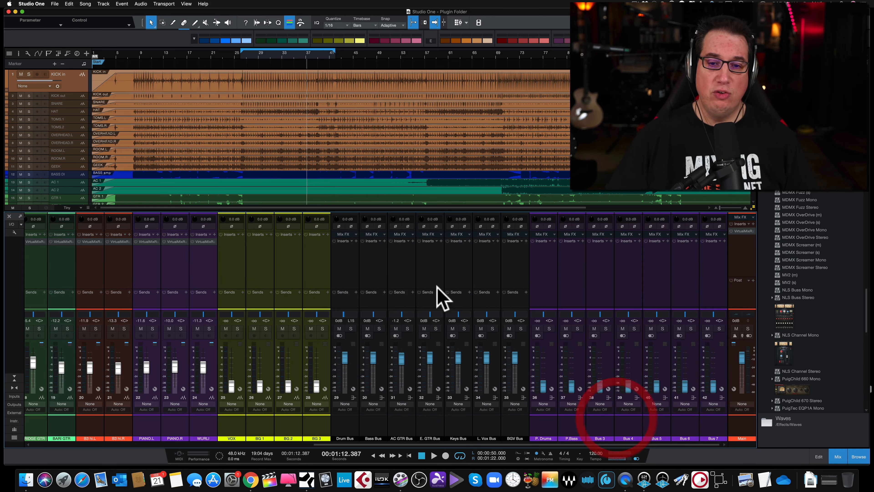
click(347, 269)
shift+click(505, 272)
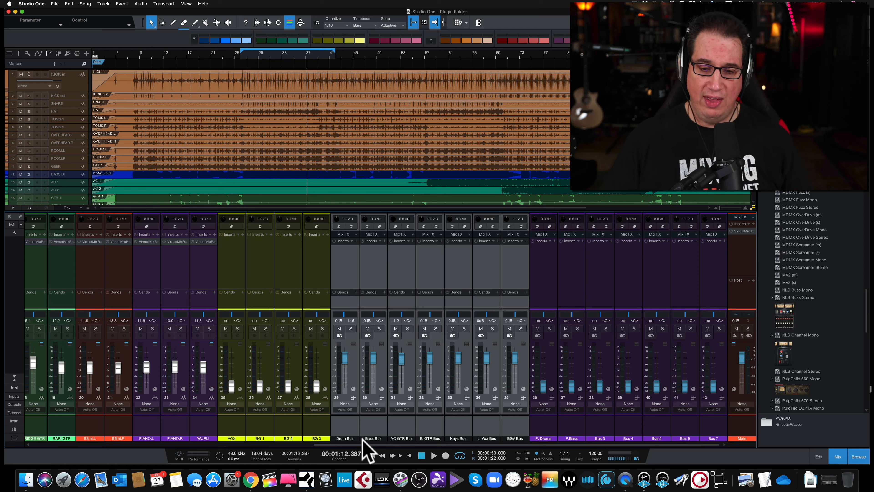
click(348, 421)
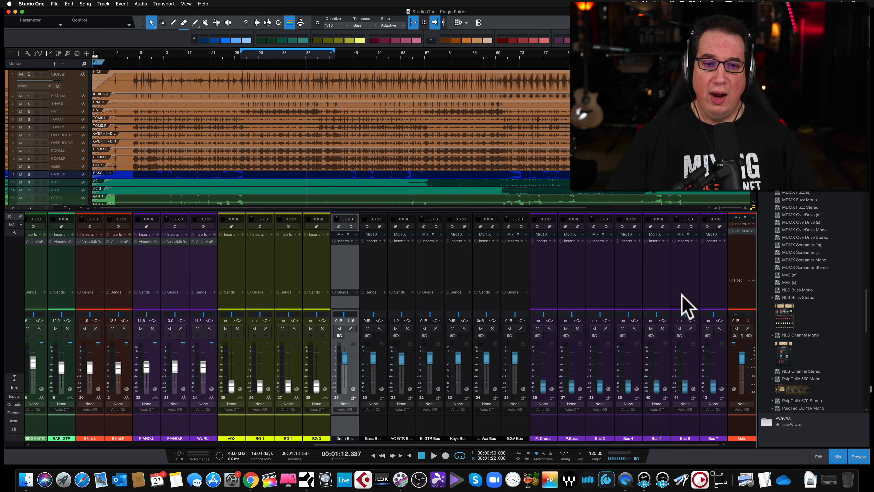
click(739, 250)
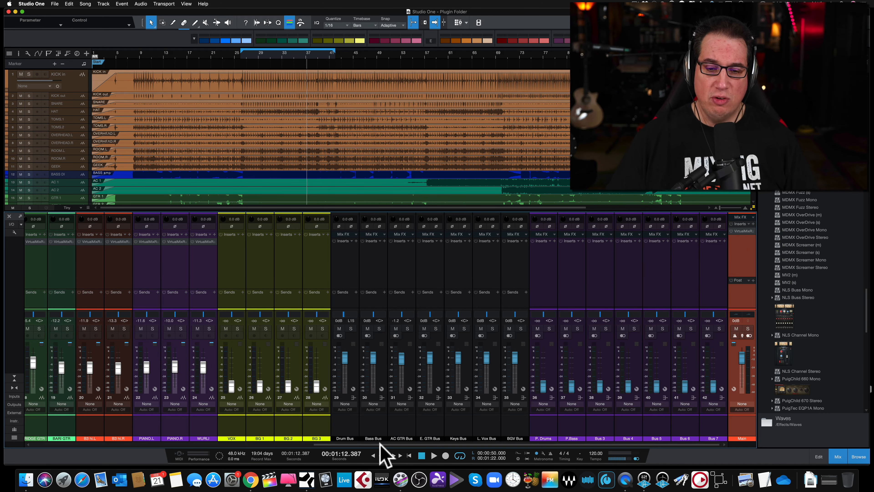
drag(379, 445, 27, 443)
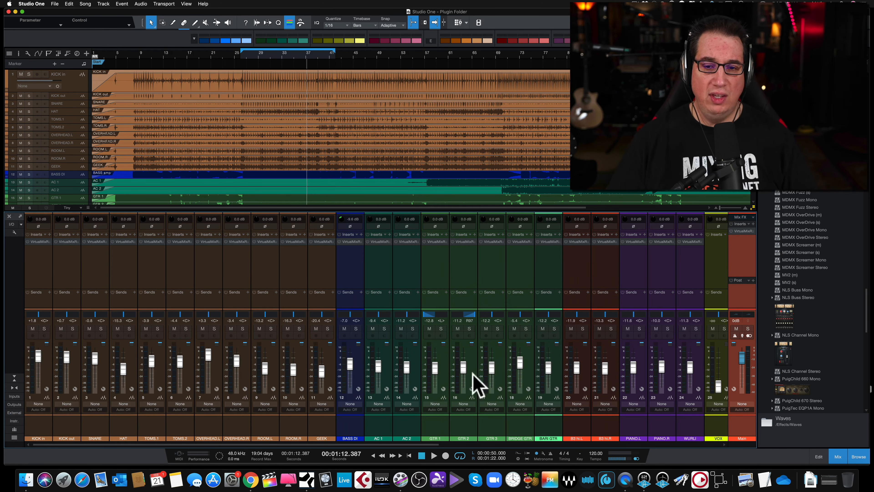
drag(426, 444, 552, 404)
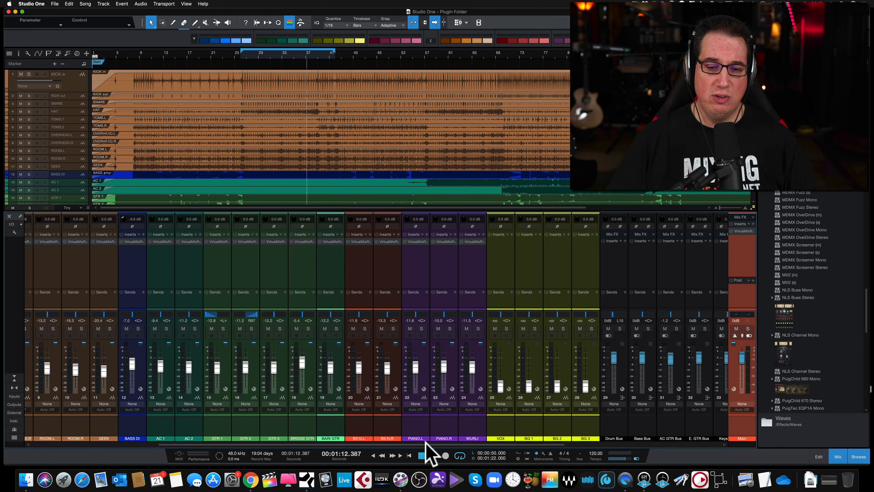
drag(426, 444, 143, 414)
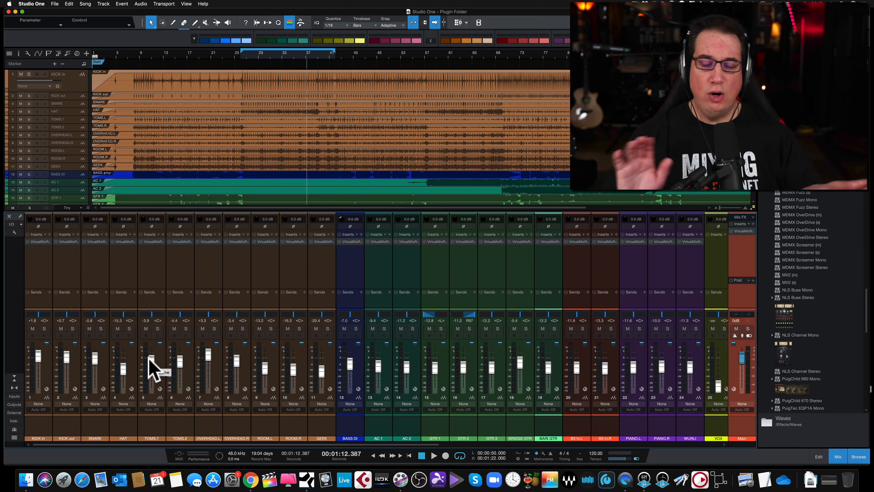
- Play the looped section from its start, extend the loop end to 1:24.000 and stop playback
click(245, 57)
key(space)
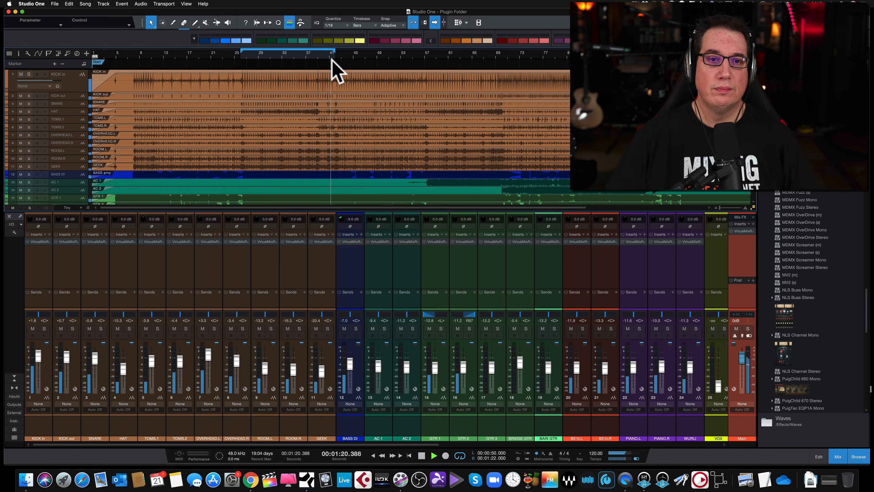
drag(340, 56, 342, 56)
key(space)
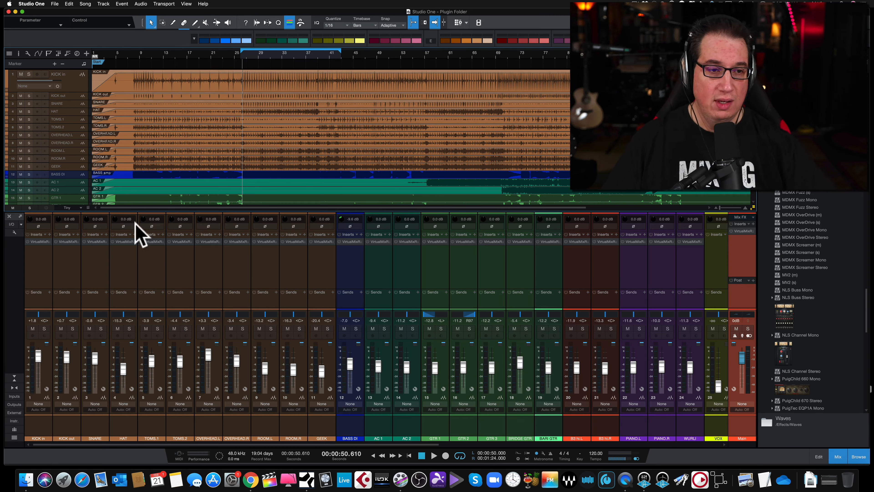
- Open the Virtual Mix Rack inserted on the KICK in channel
click(39, 244)
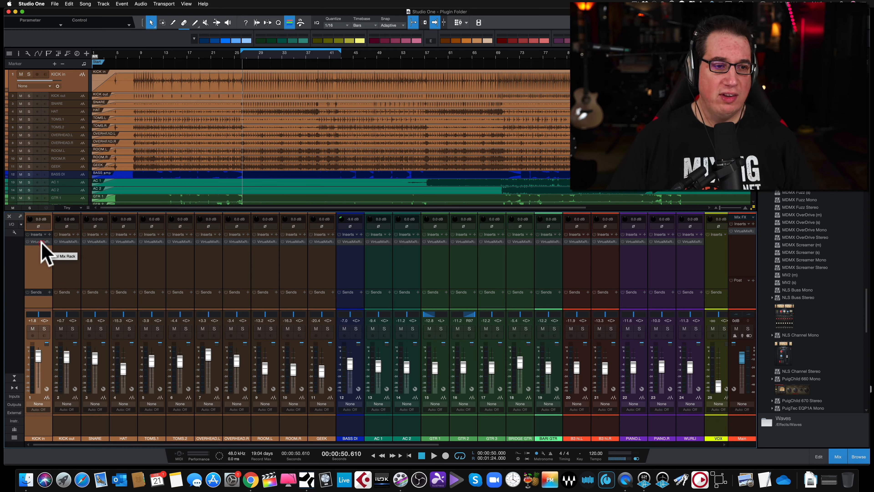
double_click(40, 242)
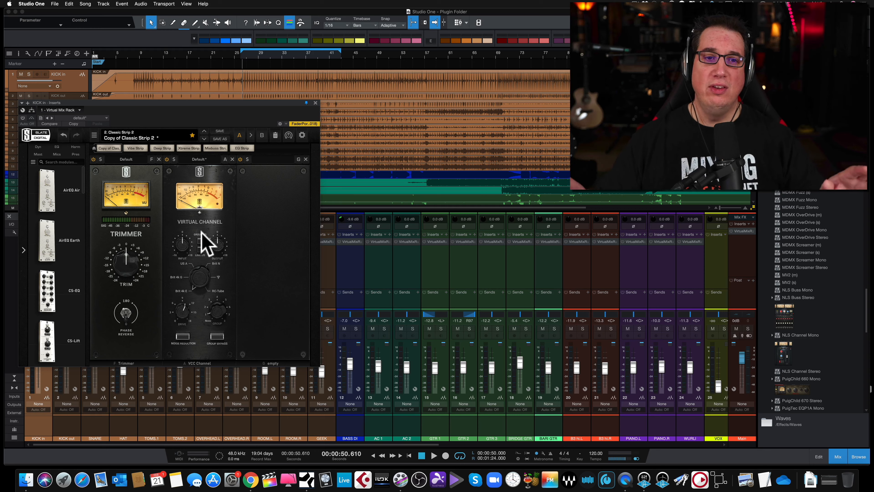
- Close the KICK in plug-in window and play the loop with all inserts bypassed, re-enabling every insert during playback
click(314, 103)
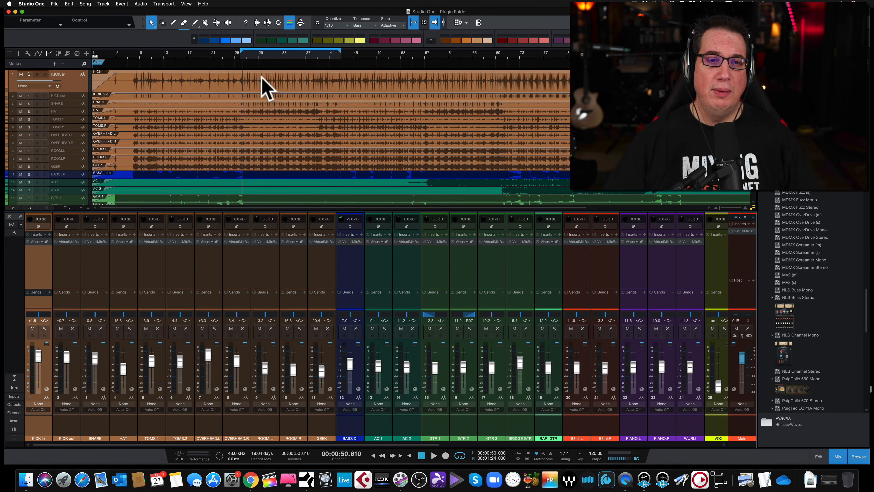
click(46, 208)
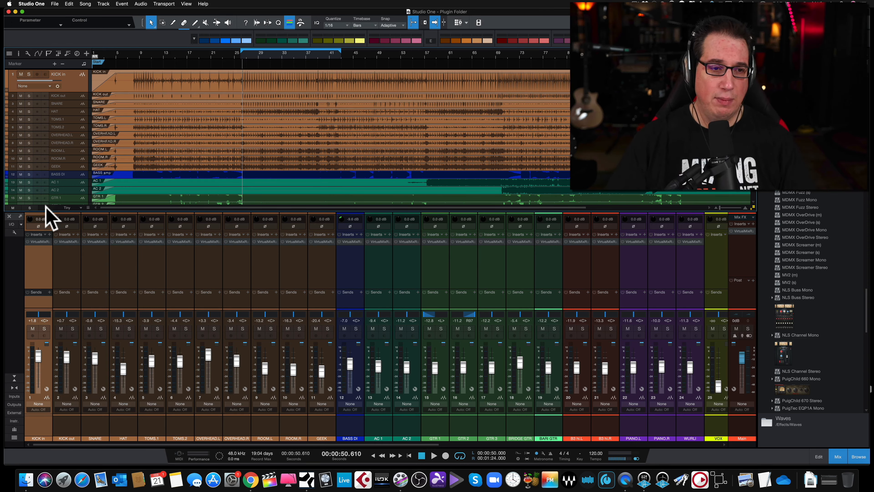
key(space)
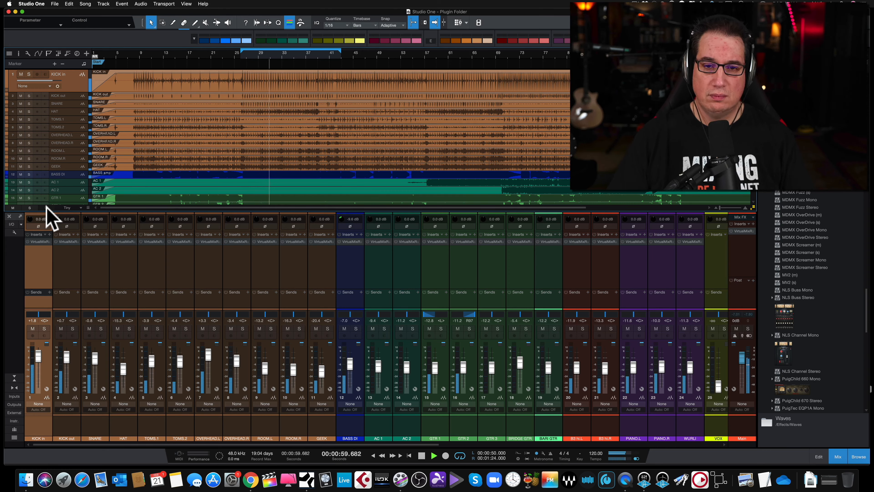
click(46, 207)
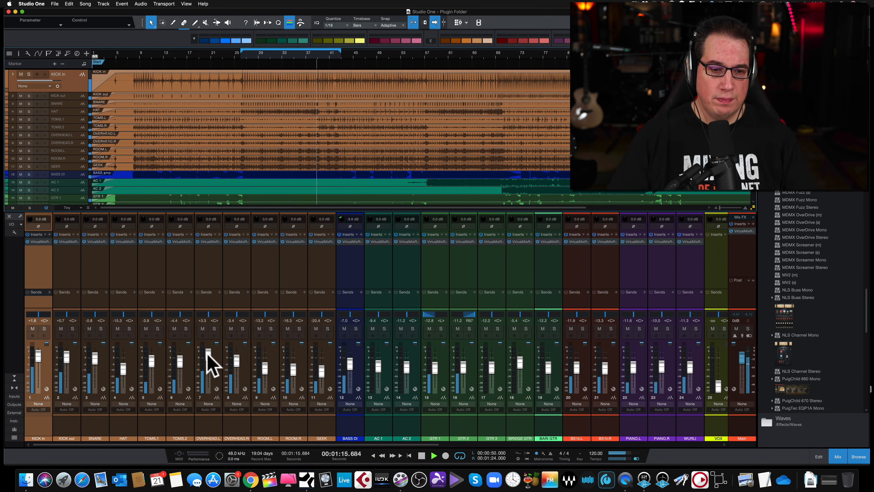
- Lower the OVERHEAD.L and OVERHEAD.R faders, setting OVERHEAD.R to -4.6 dB
drag(208, 354, 234, 366)
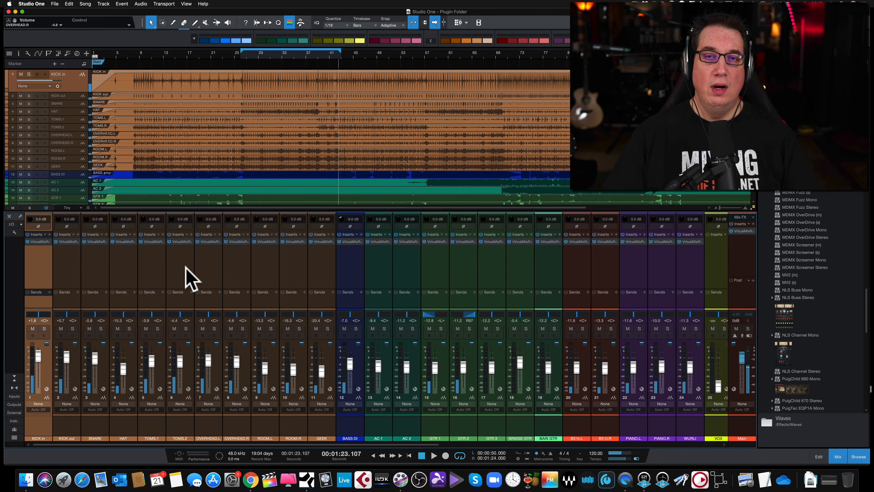
- Open the Virtual Mix Rack on KICK in, check its Trimmer and Virtual Channel modules and close it
click(41, 242)
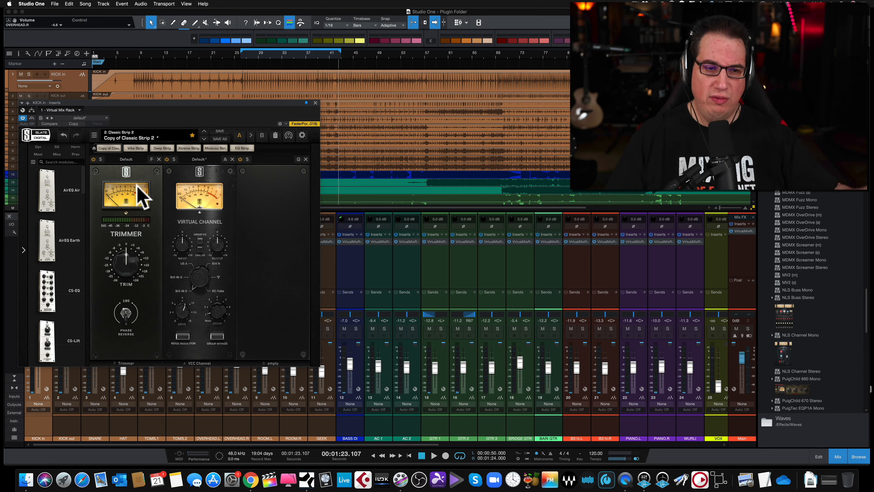
drag(207, 103, 254, 102)
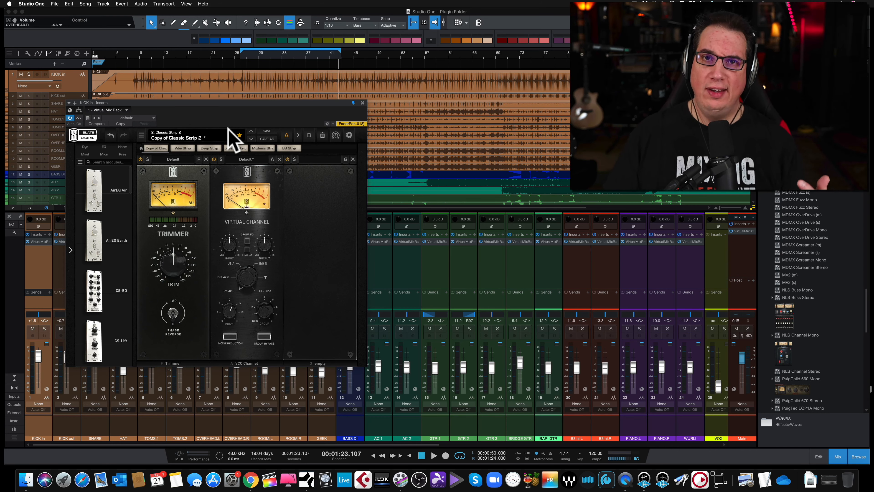
click(362, 102)
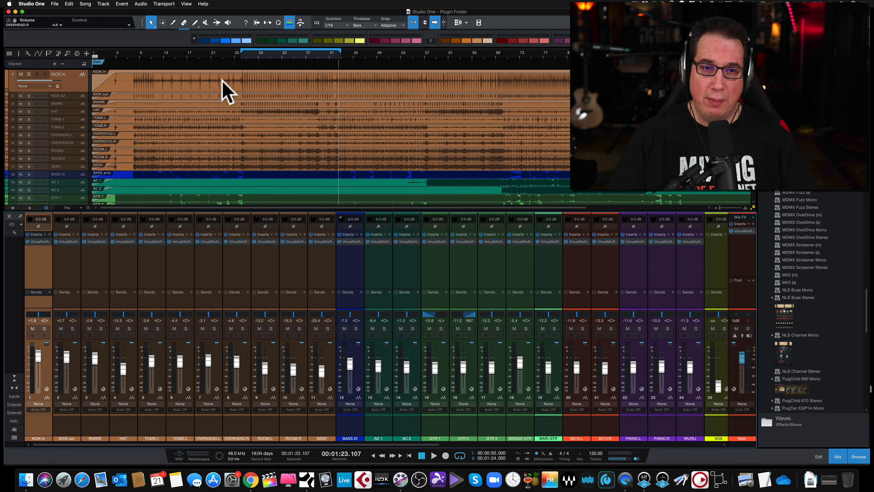
- Return the playhead to 0:50.000 and copy the Main channel's Virtual Mix Rack onto all buses from Drum Bus through BGV Bus
click(243, 55)
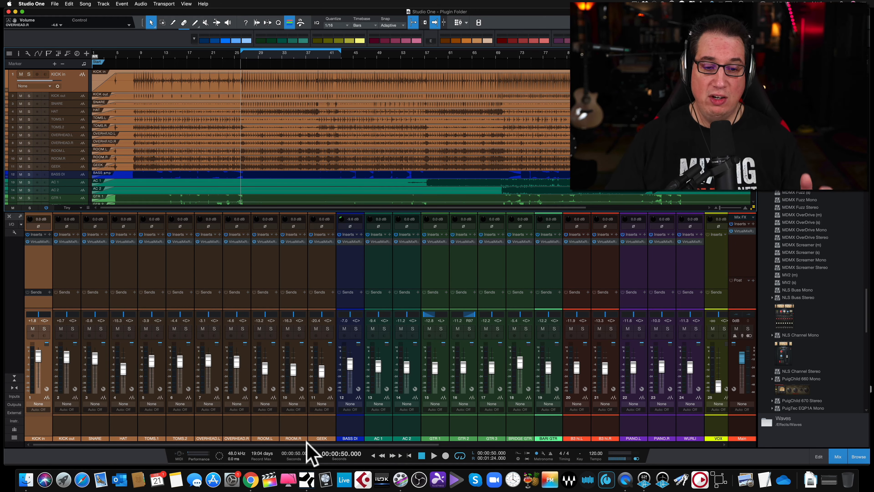
drag(307, 442, 426, 444)
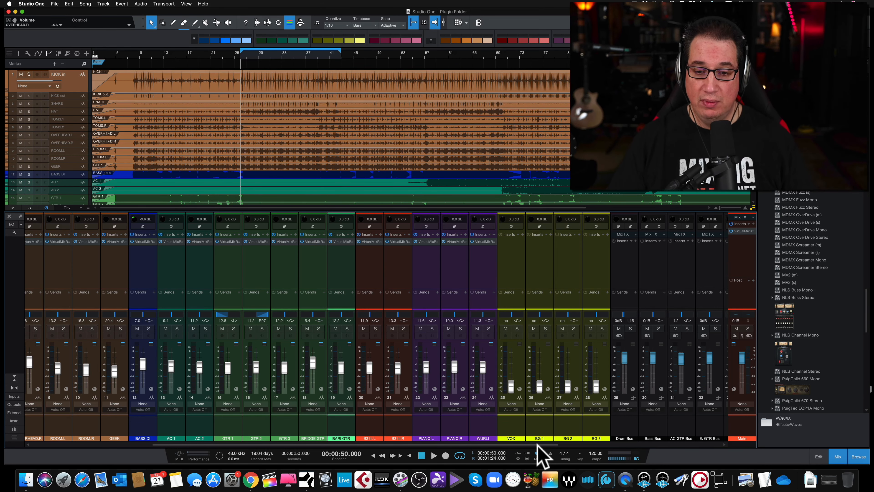
drag(538, 444, 528, 445)
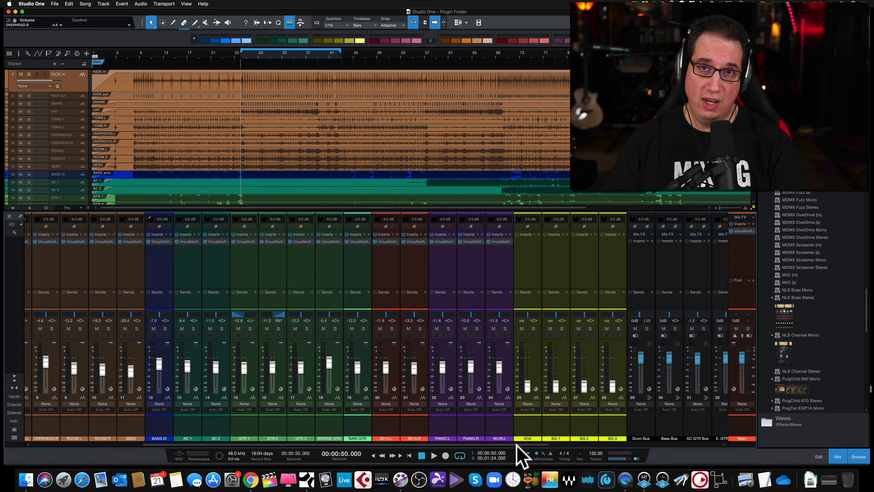
drag(510, 444, 635, 446)
click(425, 272)
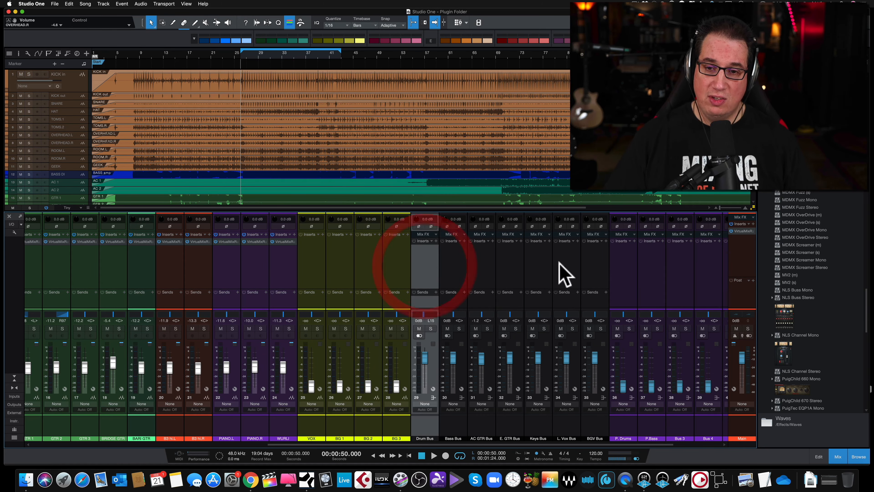
shift+click(591, 273)
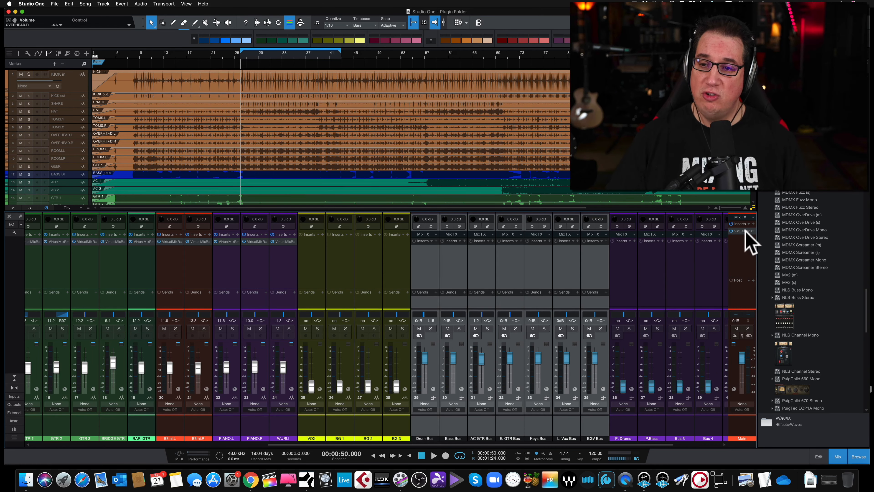
drag(743, 231, 425, 260)
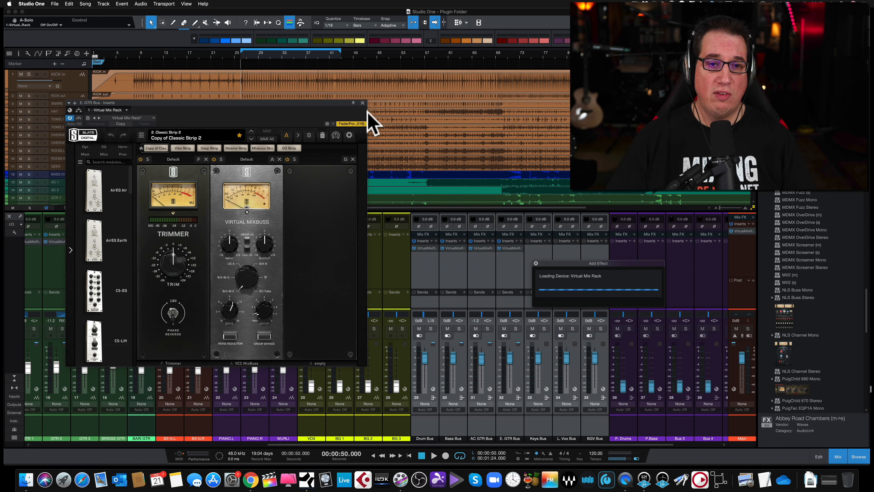
click(362, 103)
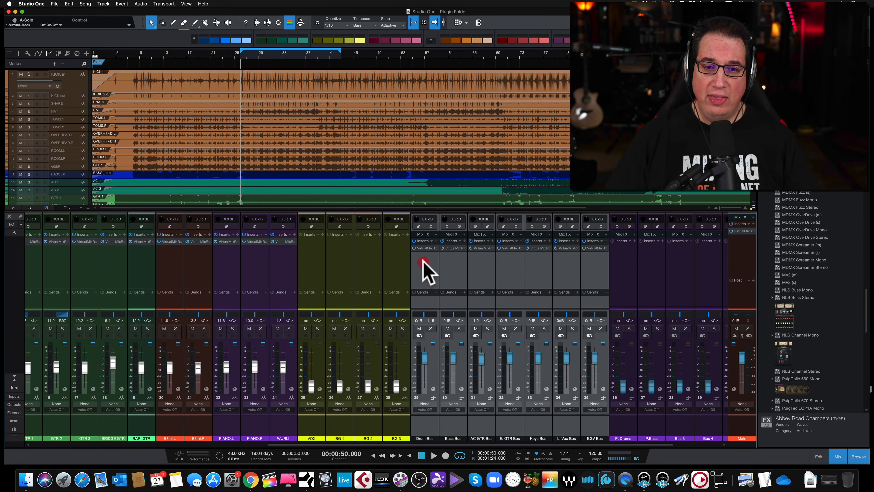
- Open the Virtual Mix Rack on the Drum Bus, check its Virtual Mixbuss module and close it
click(419, 248)
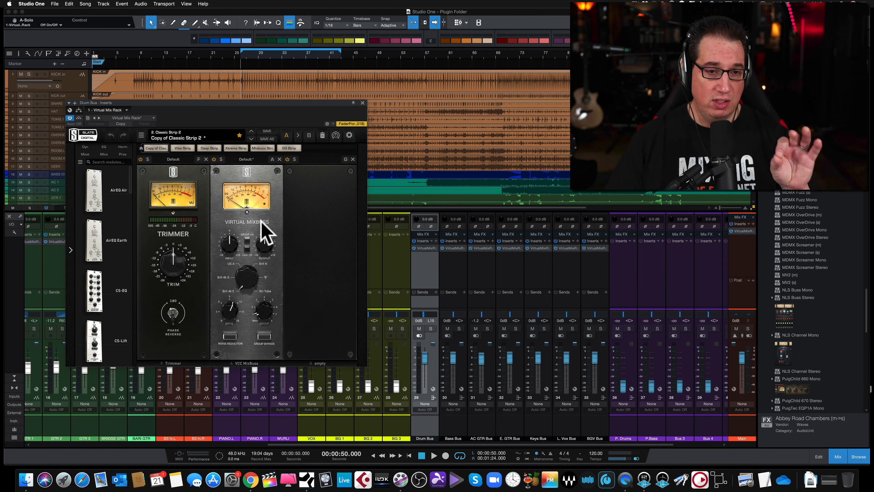
click(362, 102)
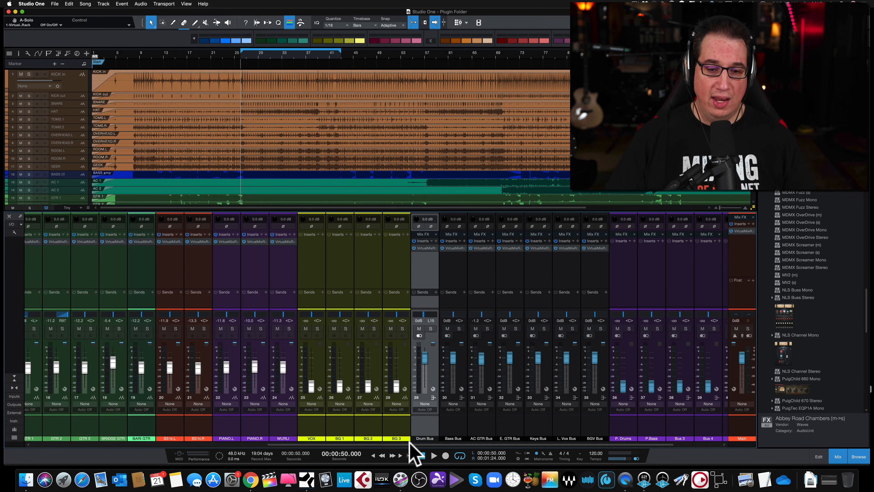
- Select the channels from Drum Bus through BGV Bus and test switching all their inserts on and off together
drag(408, 444, 92, 450)
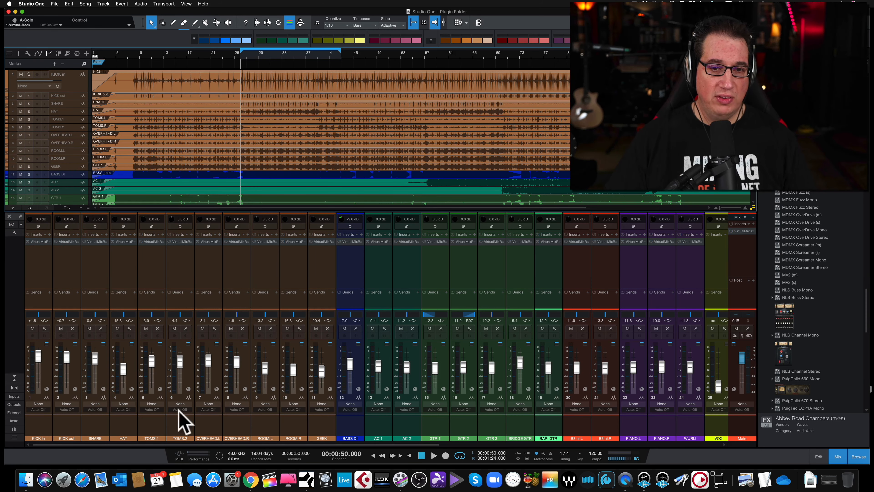
drag(268, 444, 483, 444)
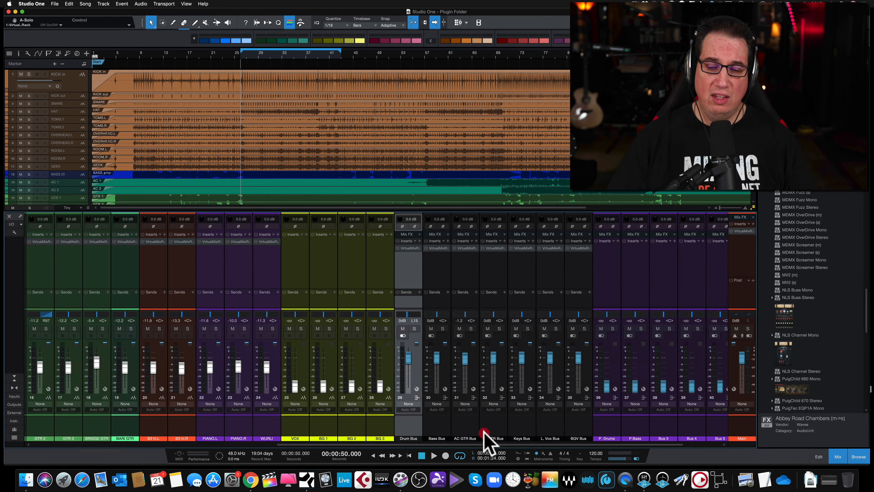
shift+click(578, 269)
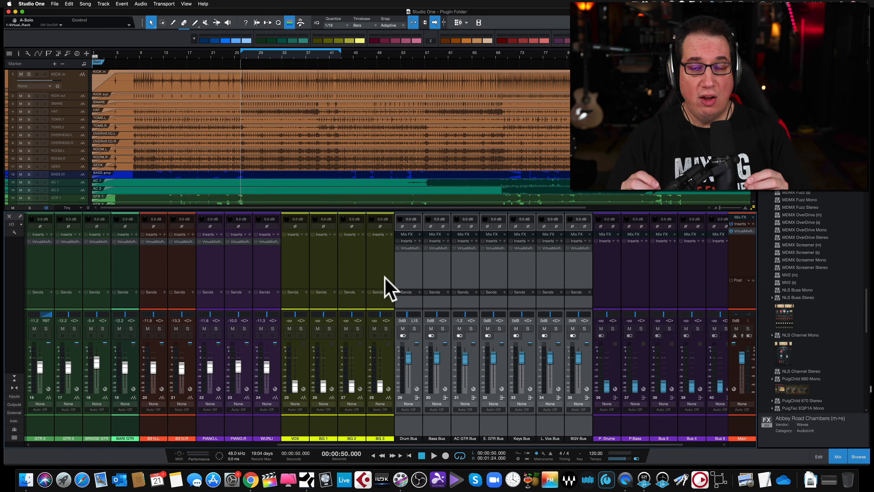
click(397, 240)
click(396, 240)
click(396, 241)
click(397, 241)
- Play the loop and compare the selected buses with their inserts active and bypassed, leaving the inserts active
key(space)
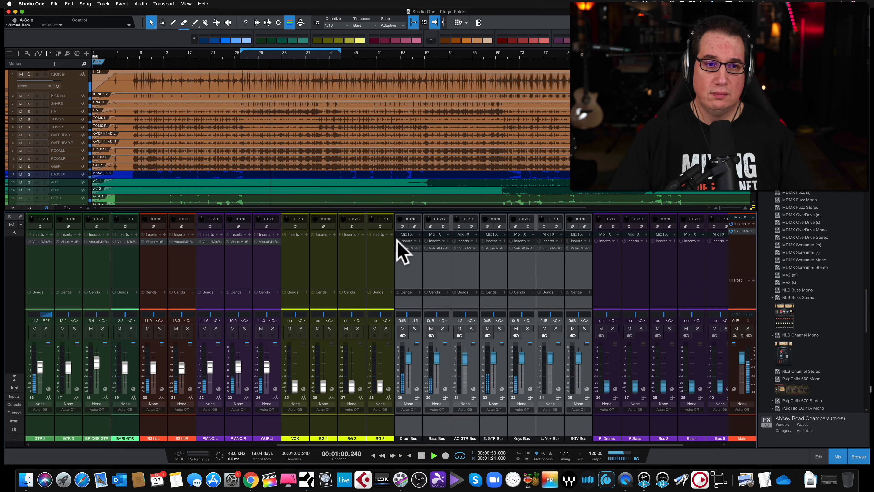
click(398, 240)
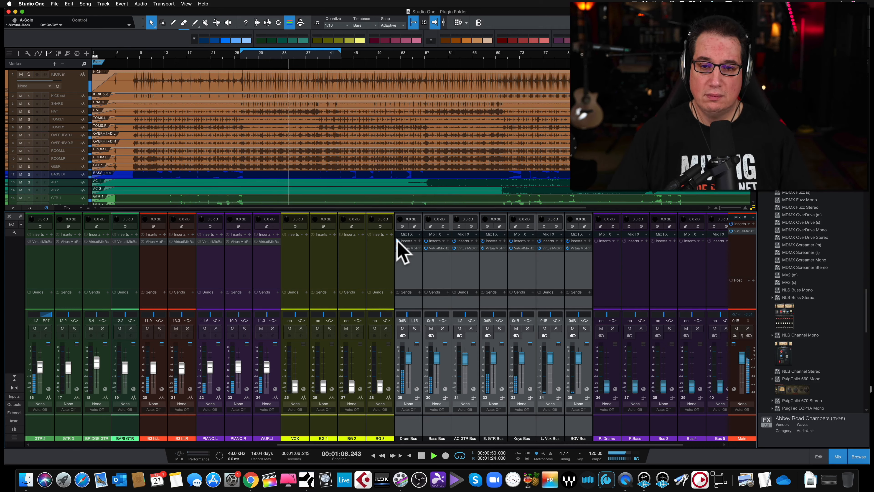
click(398, 240)
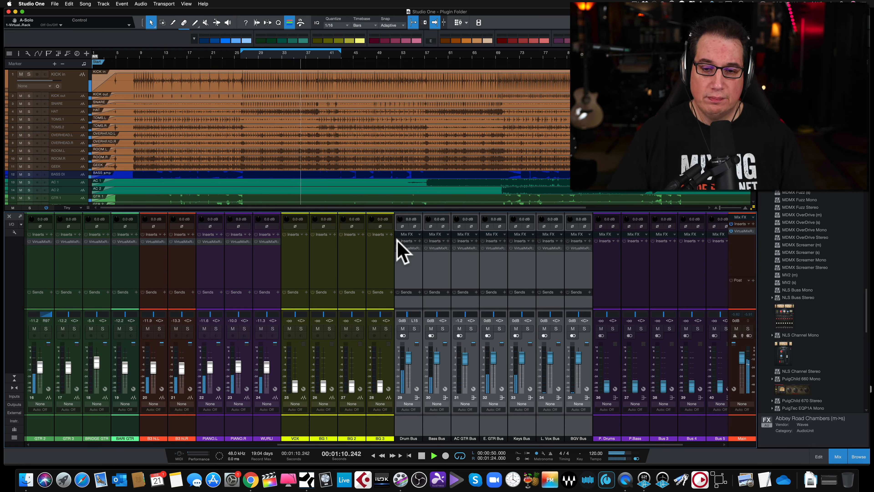
click(398, 240)
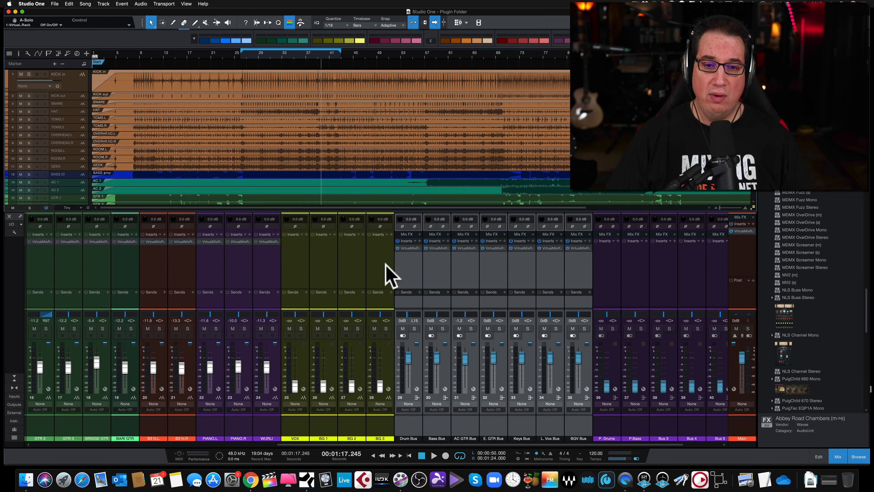
- Select the tracks from KICK in through WURLI, re-enable their Virtual Mix Rack inserts and reduce the selection to WURLI
click(402, 273)
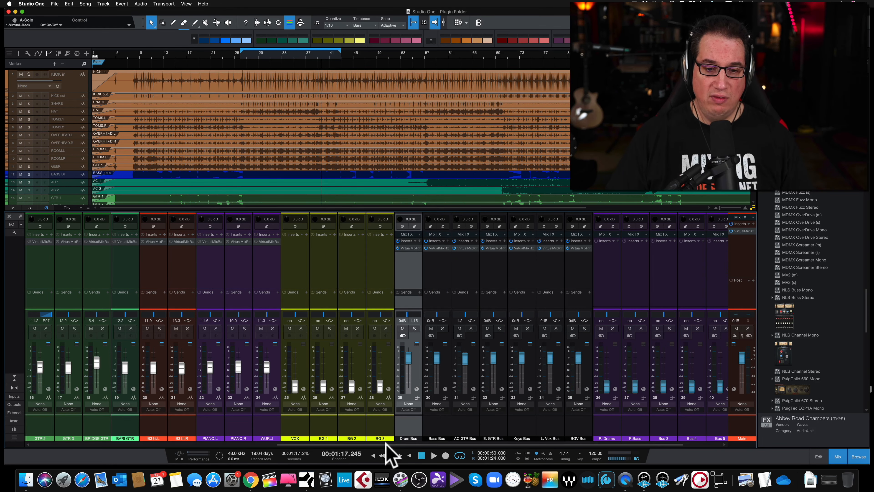
drag(386, 444, 5, 437)
click(35, 279)
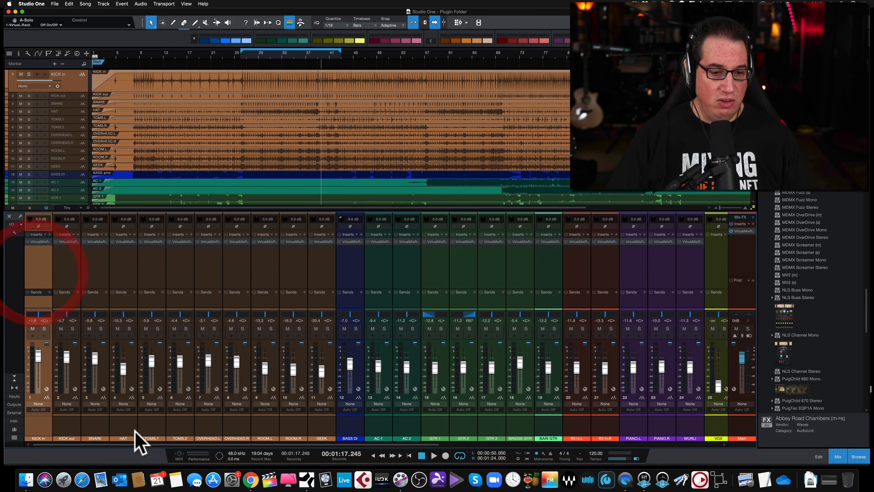
drag(161, 444, 332, 471)
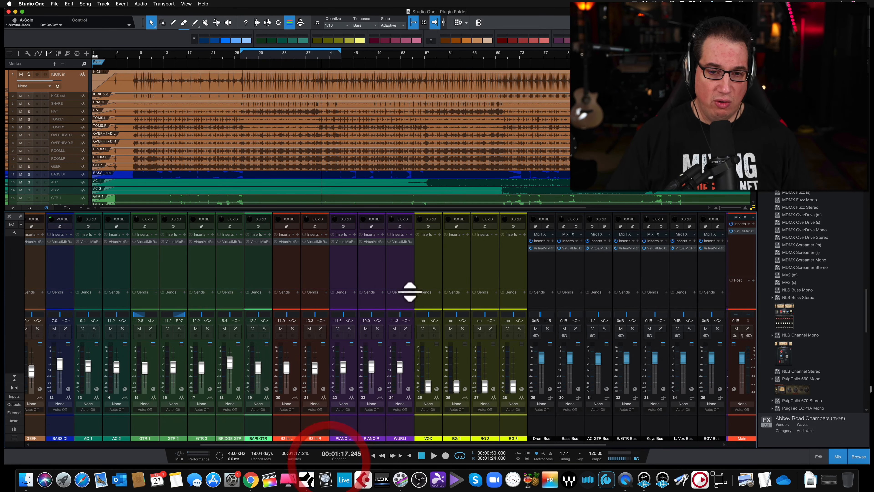
click(403, 277)
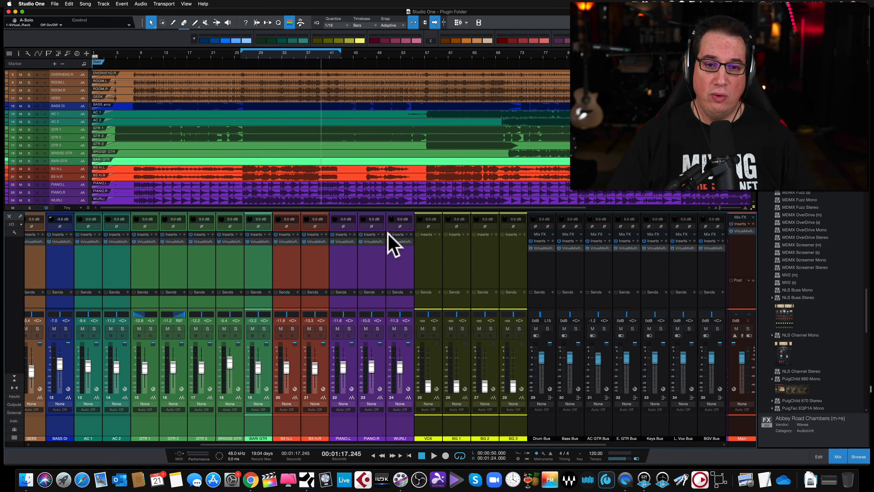
click(392, 251)
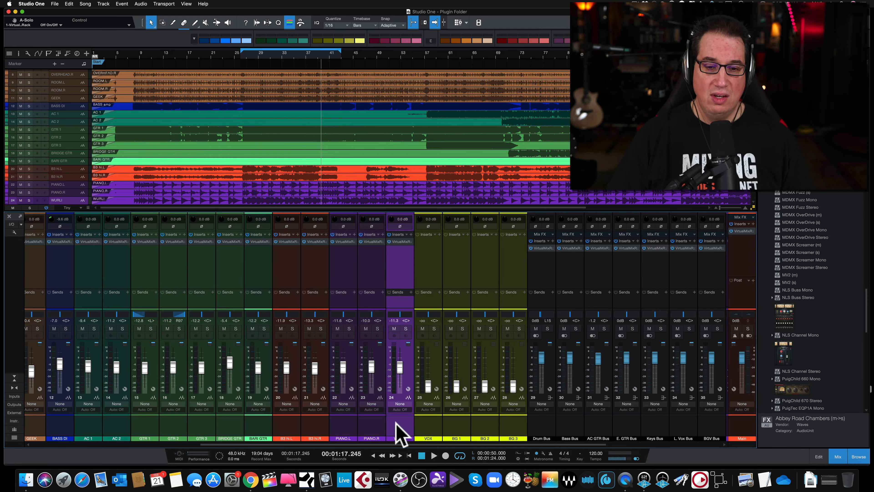
- Bypass all inserts, play the mix from 0:50.000 and switch every insert back on during playback to compare
click(47, 207)
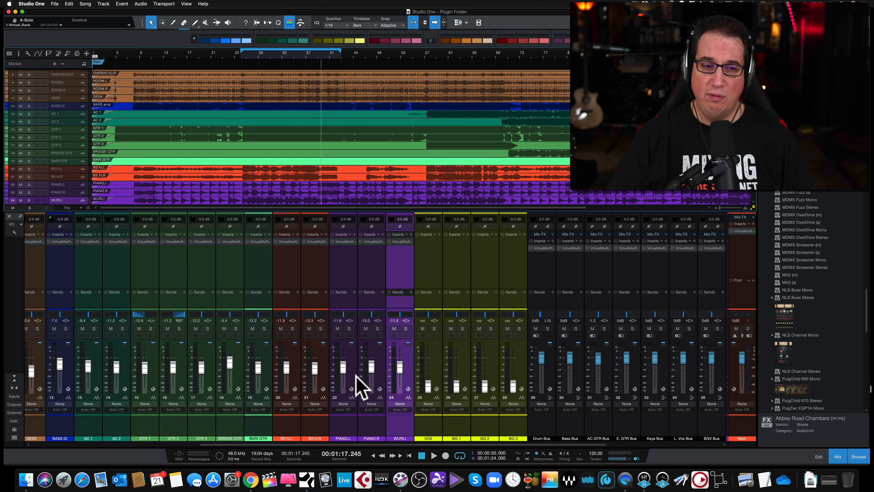
drag(440, 444, 186, 428)
drag(287, 436, 400, 433)
click(241, 56)
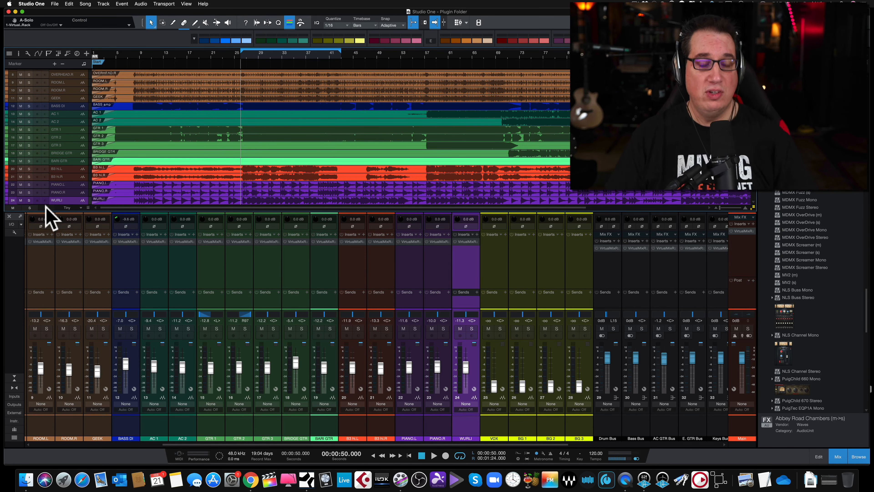
key(space)
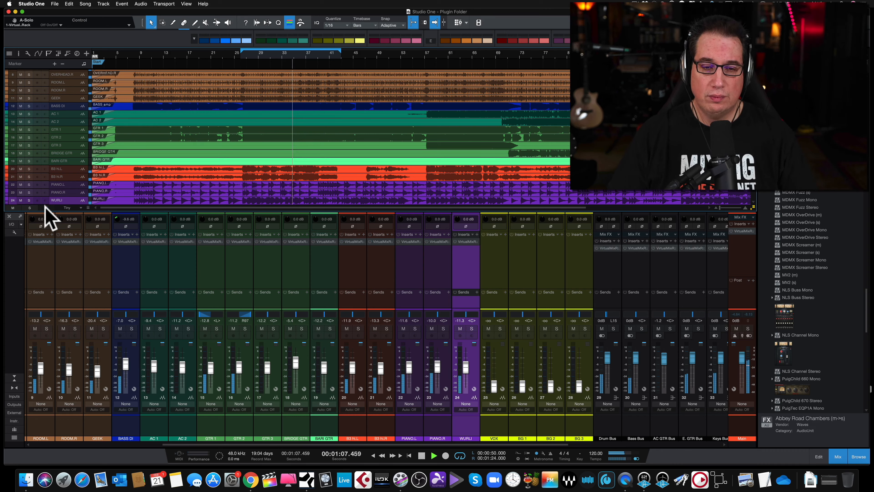
click(45, 208)
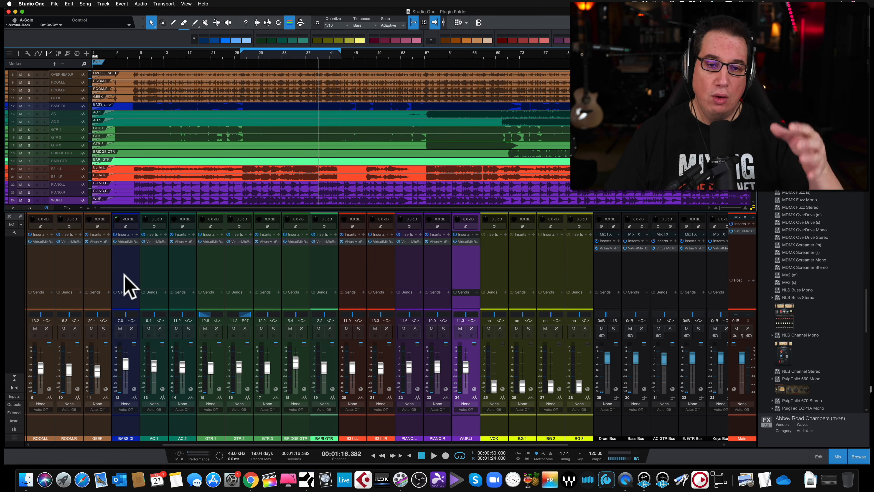
scroll(320, 450, left, 2)
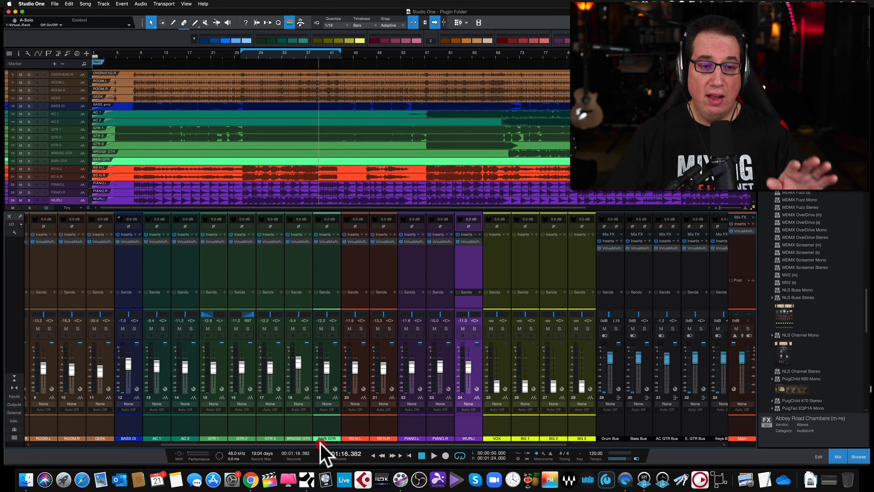
scroll(314, 444, left, 2)
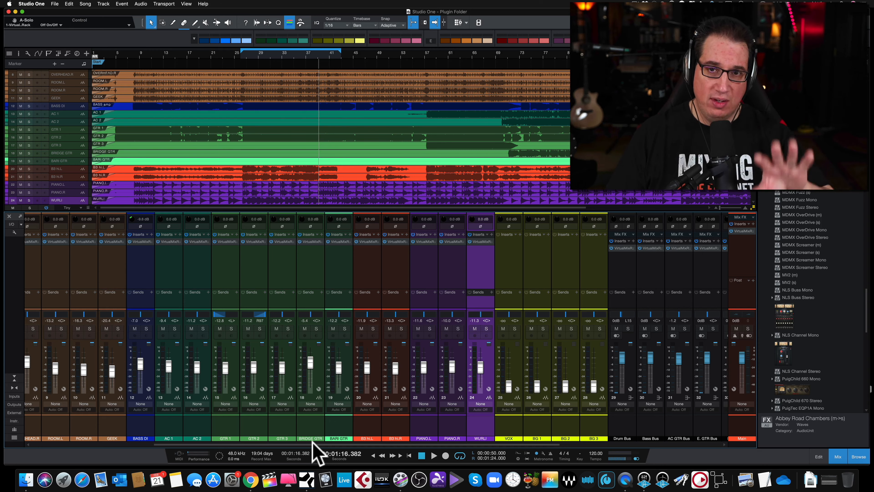
- Open the Drum Bus's Virtual Mix Rack to view its Virtual Mixbuss module, and close it again
drag(312, 442, 312, 443)
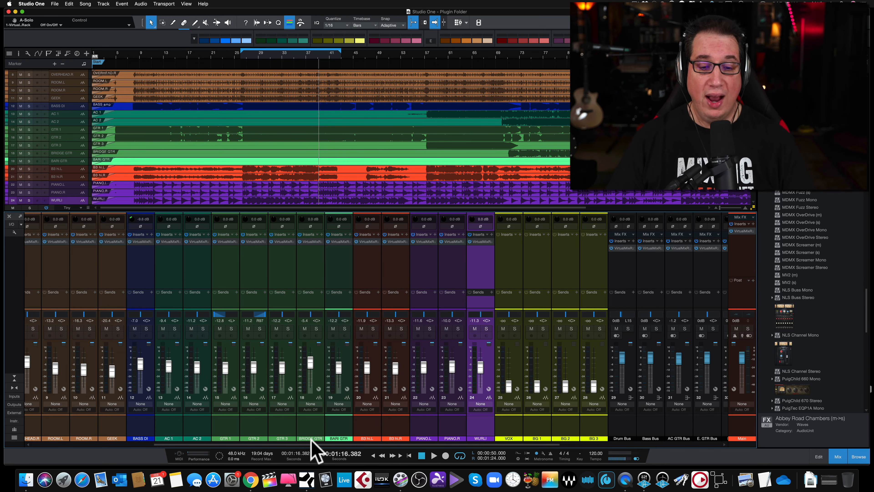
drag(321, 444, 391, 444)
click(504, 247)
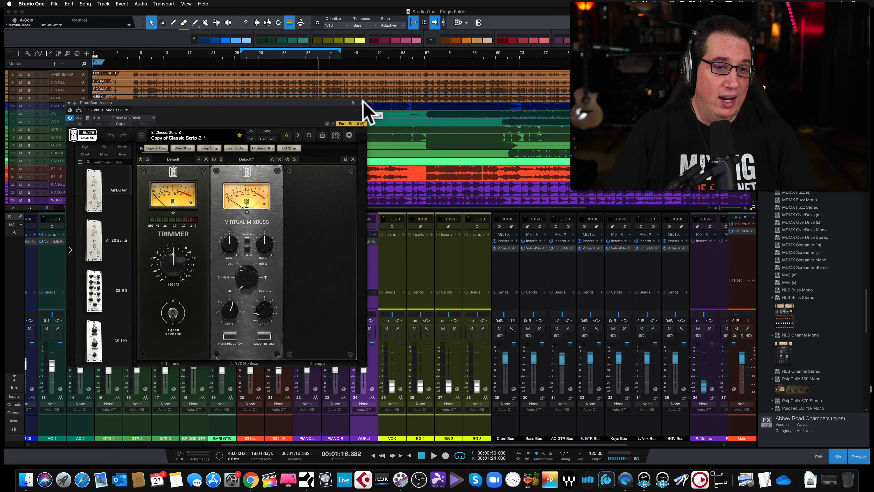
click(362, 102)
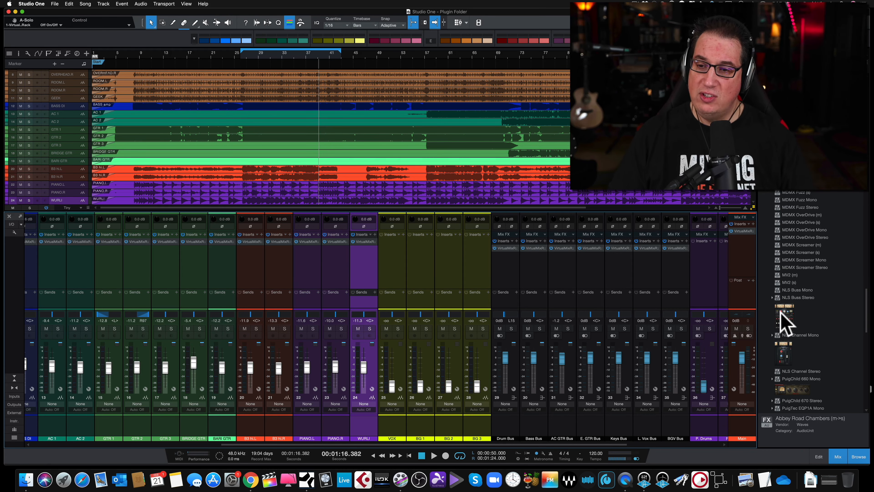
- Insert NLS Buss Stereo on the Main channel after the Virtual Mix Rack and move its window clear of the mixer's edge
drag(780, 309, 740, 258)
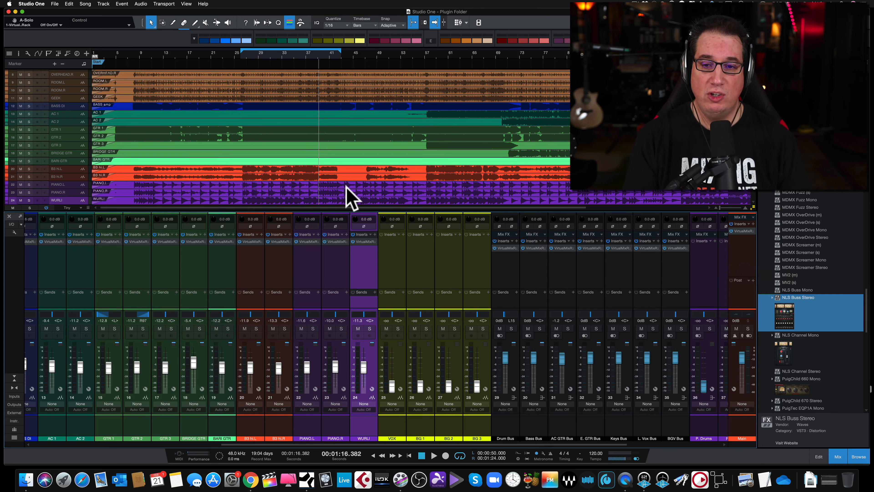
drag(155, 101, 322, 104)
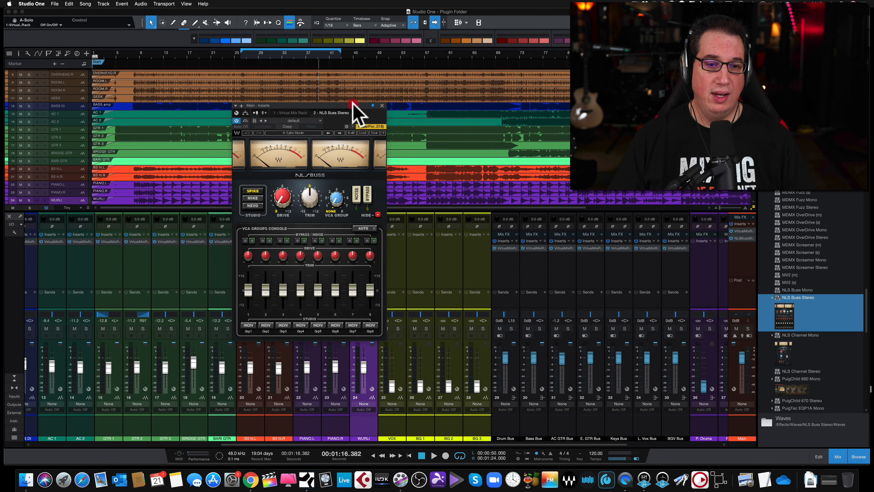
drag(353, 105, 324, 105)
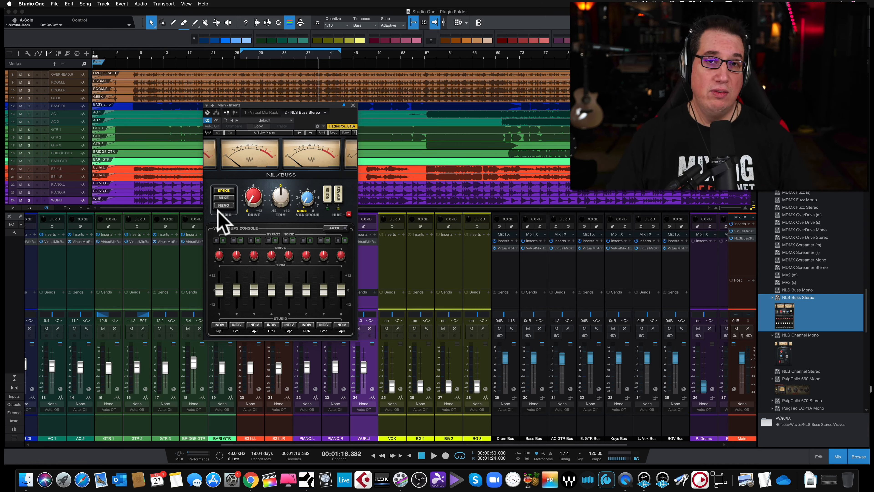
- Switch the NLS Buss on Main through the Spike, Mike and Nevo studio models, leaving it on Mike
click(225, 190)
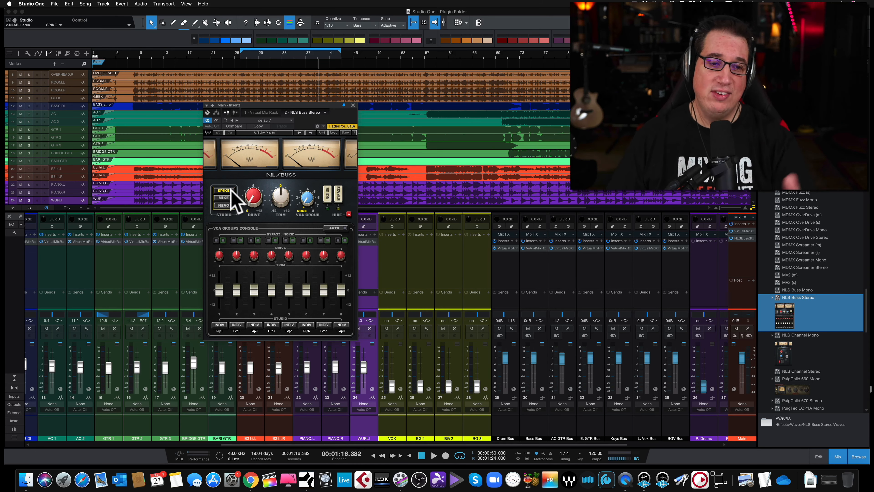
click(224, 198)
click(224, 190)
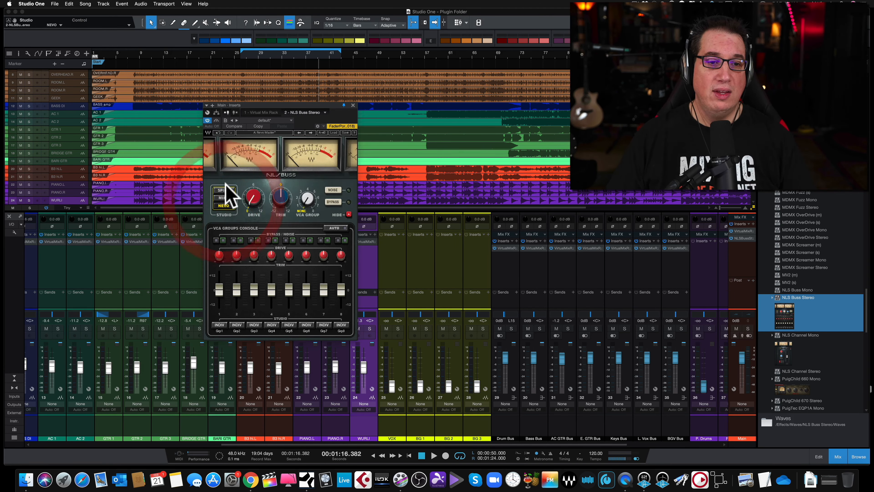
click(223, 205)
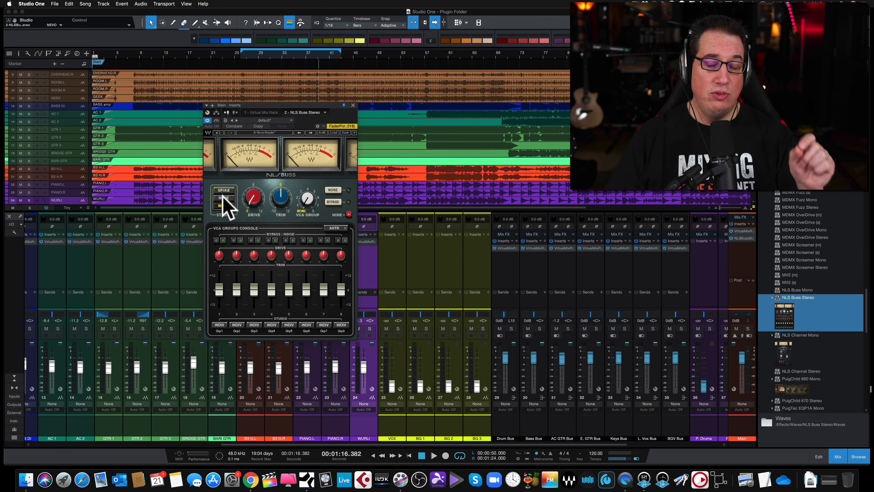
click(224, 198)
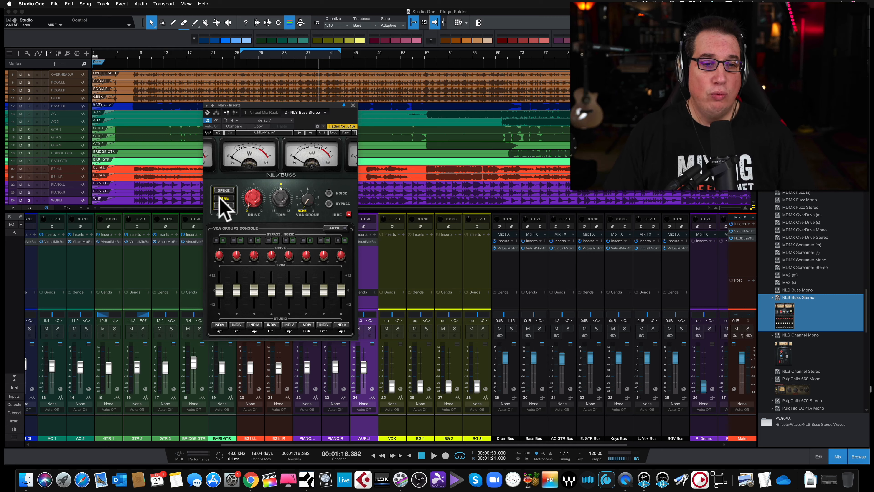
drag(259, 102, 255, 108)
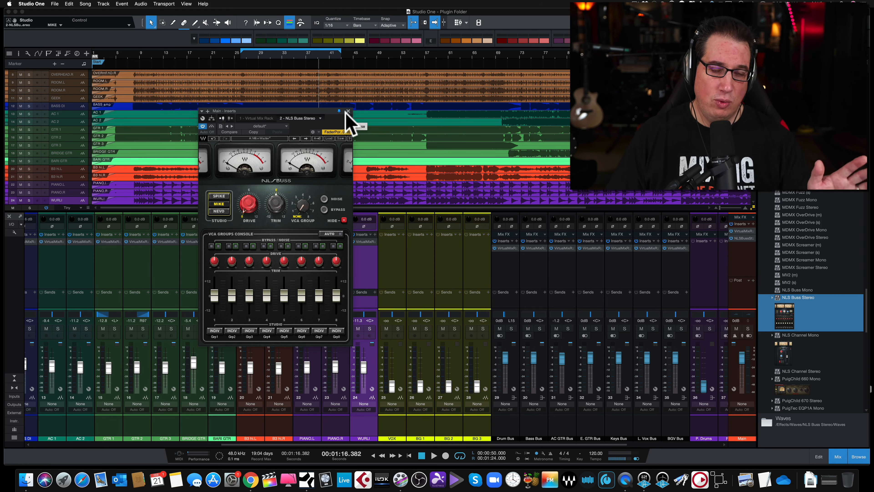
- Insert NLS Channel Mono on the WURLI track, view its window side by side with the NLS Buss window, and close both
drag(312, 109, 497, 95)
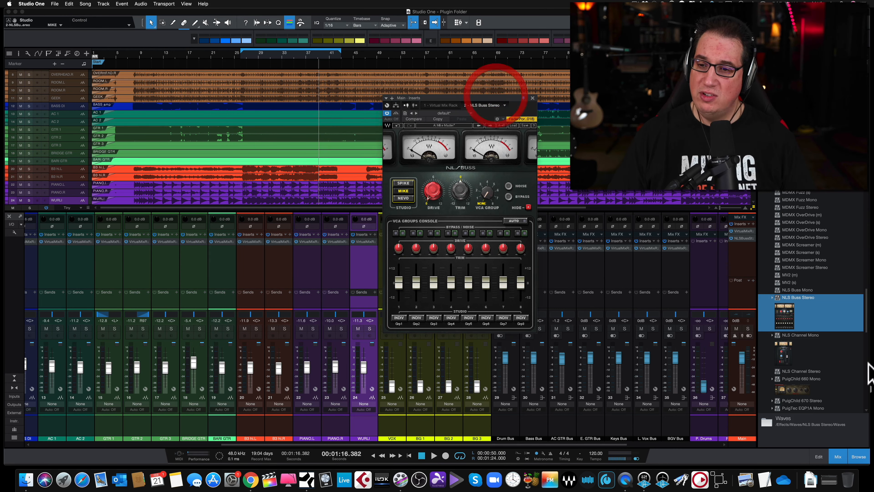
drag(784, 355, 367, 260)
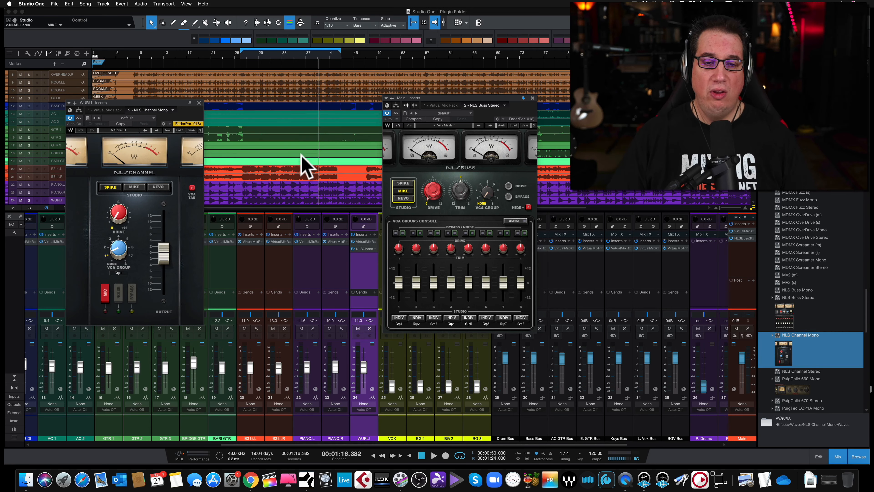
drag(163, 101, 316, 96)
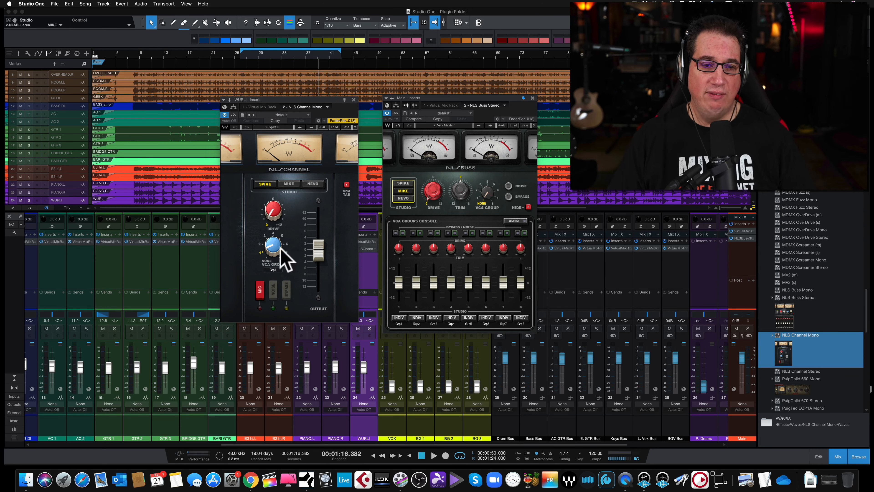
drag(455, 98, 455, 97)
drag(322, 99, 314, 102)
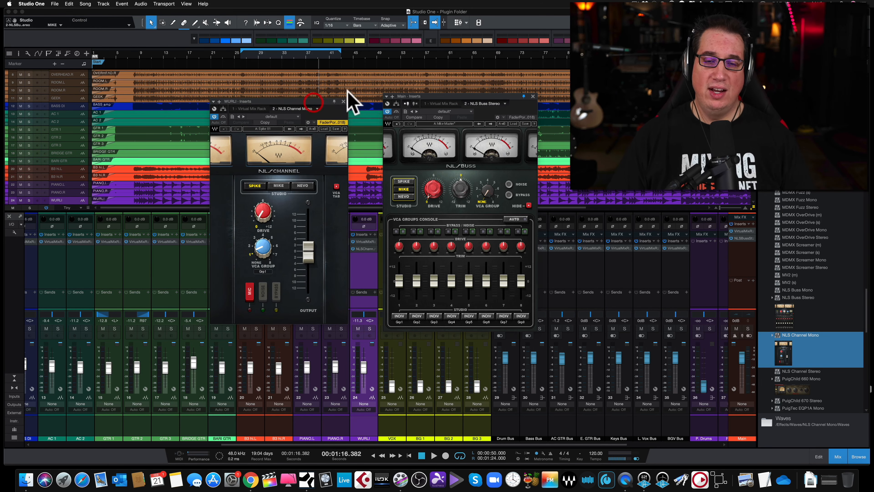
drag(441, 97, 423, 96)
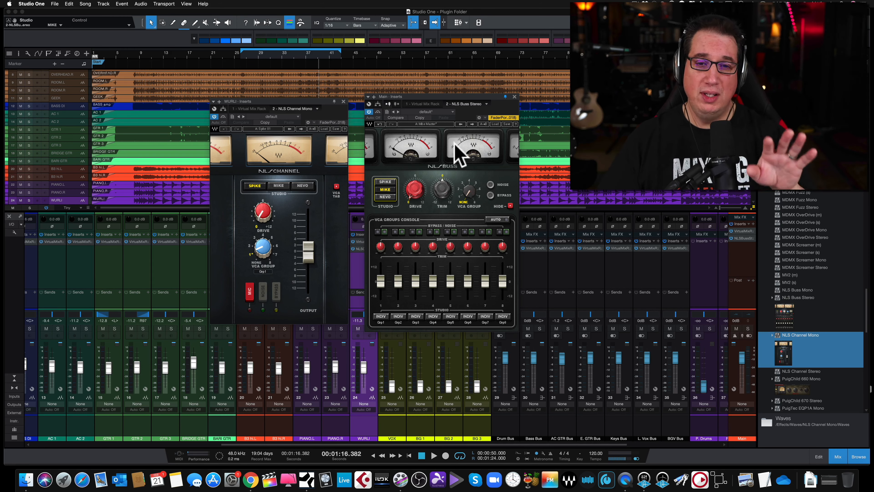
click(514, 96)
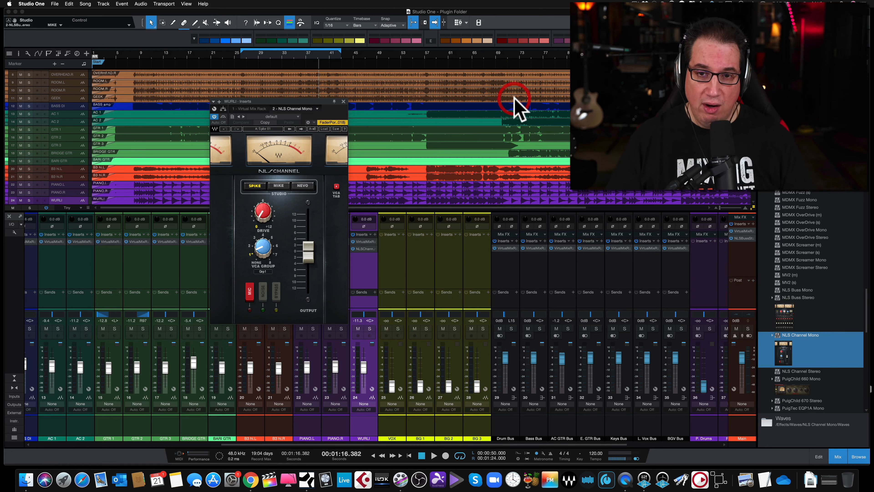
click(343, 101)
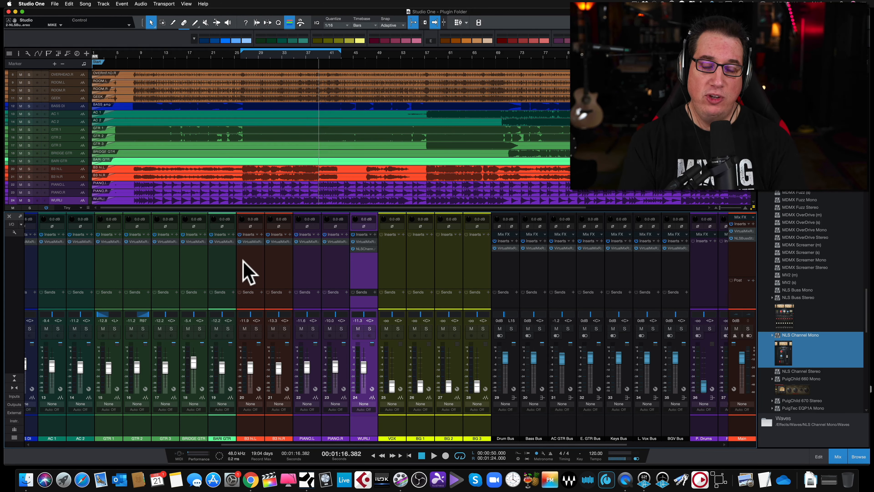
- Open the Virtual Mix Rack on the B3 N.L track to view its Virtual Channel module, and close it again
click(250, 242)
click(374, 84)
drag(373, 84, 235, 92)
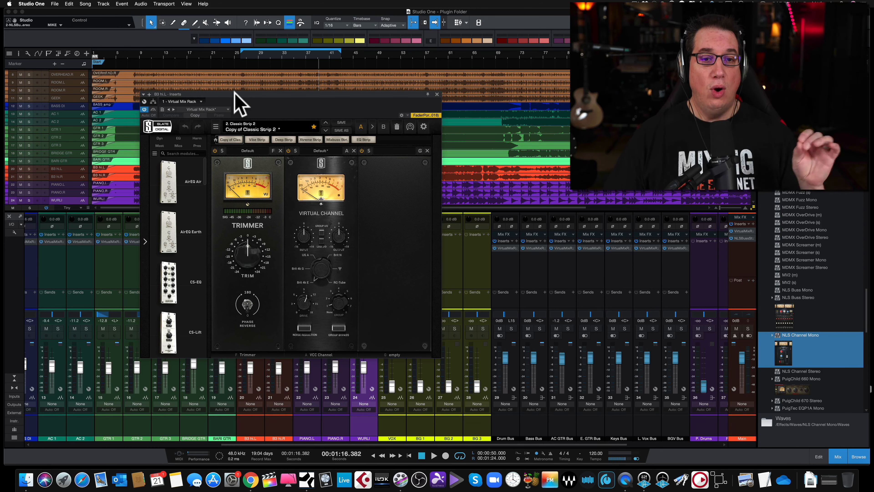
click(437, 94)
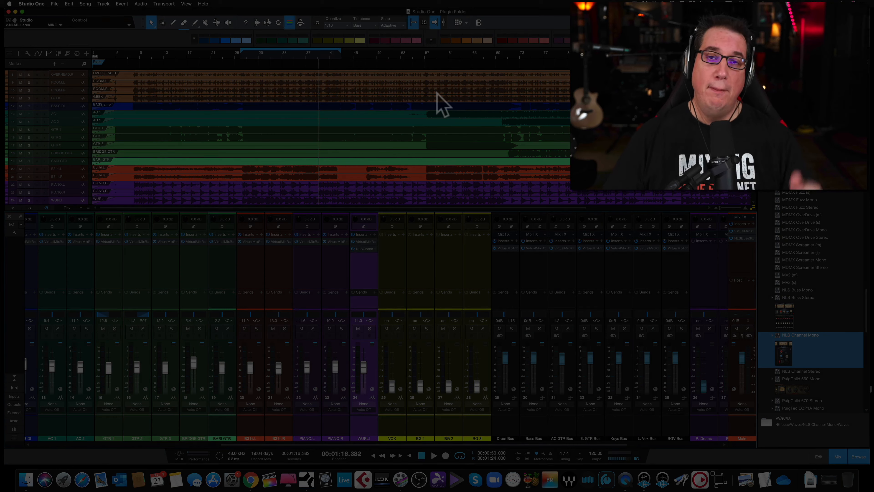